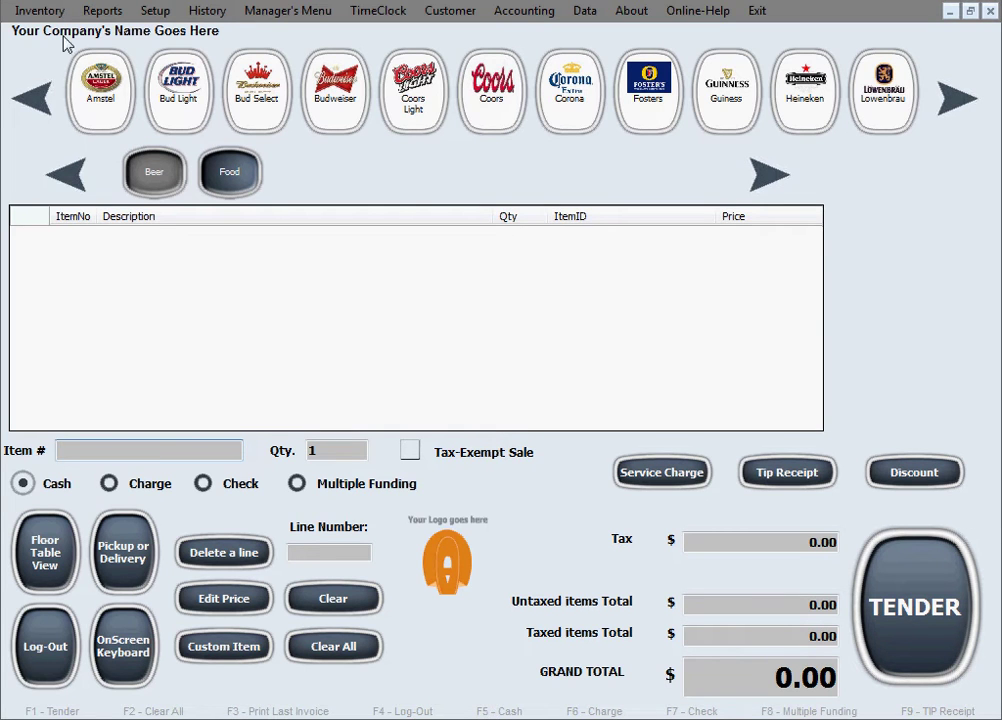
click(40, 11)
click(131, 40)
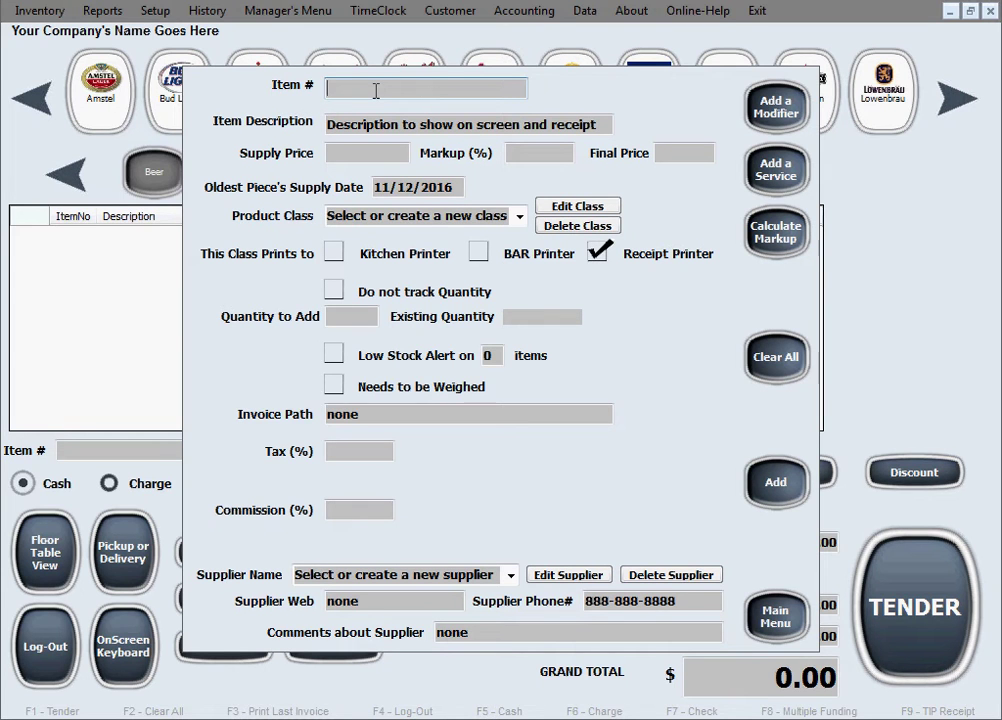
text(083046453375)
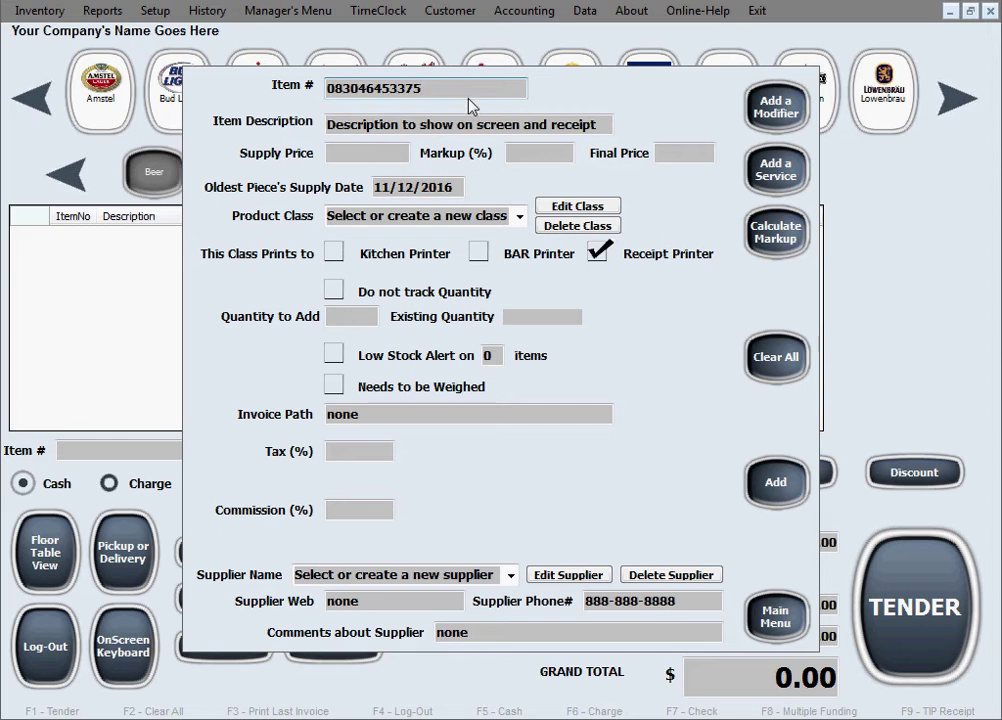
double_click(414, 88)
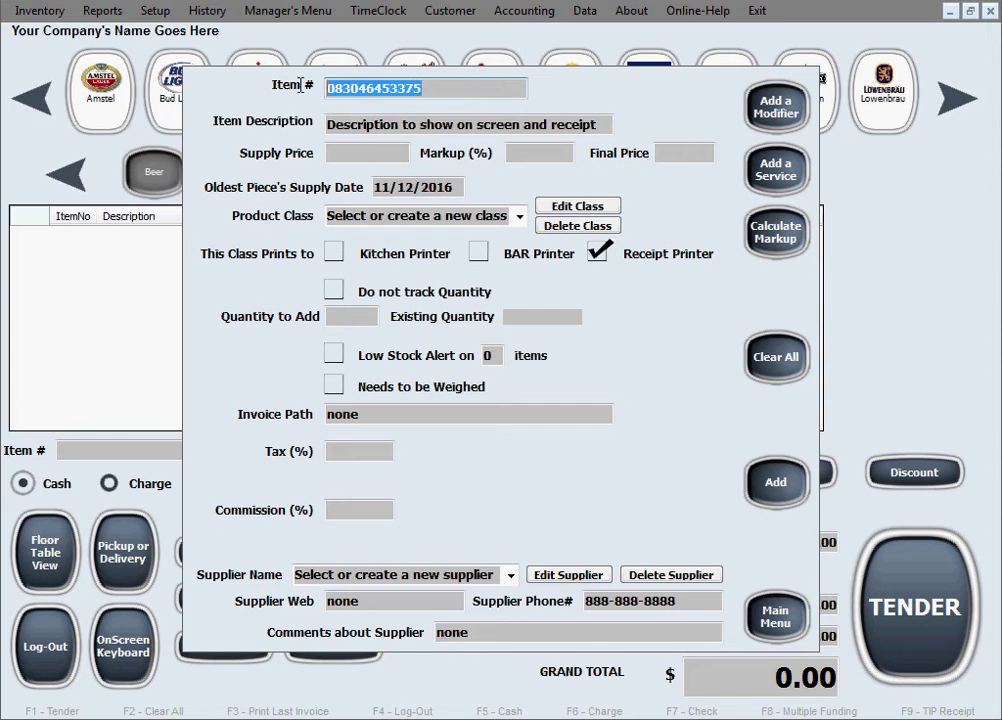
click(418, 105)
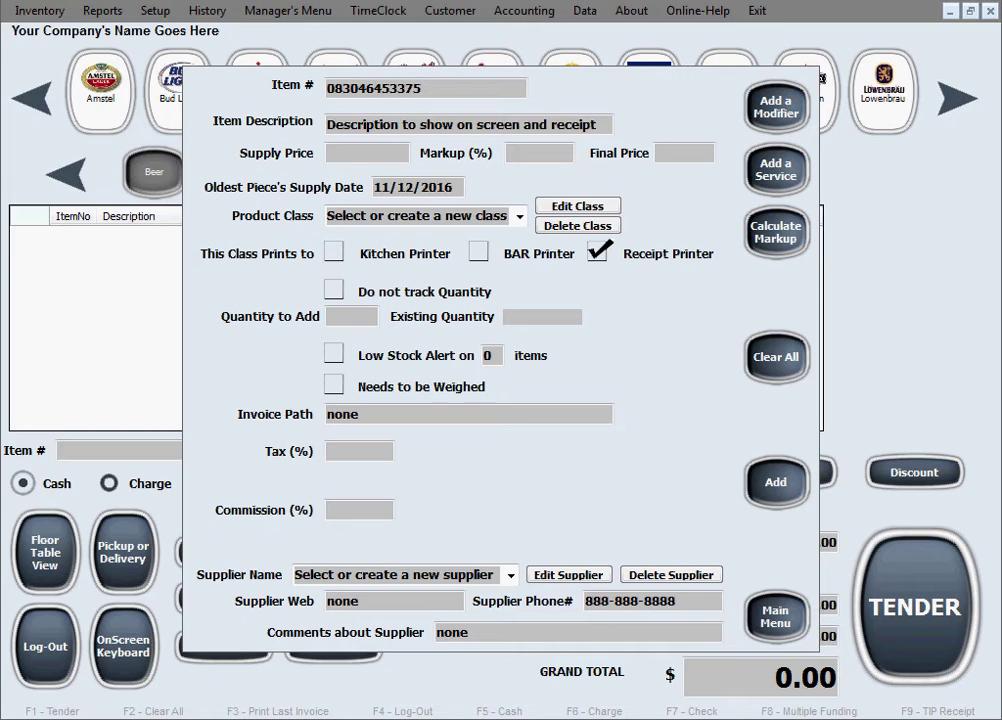
drag(606, 124, 300, 111)
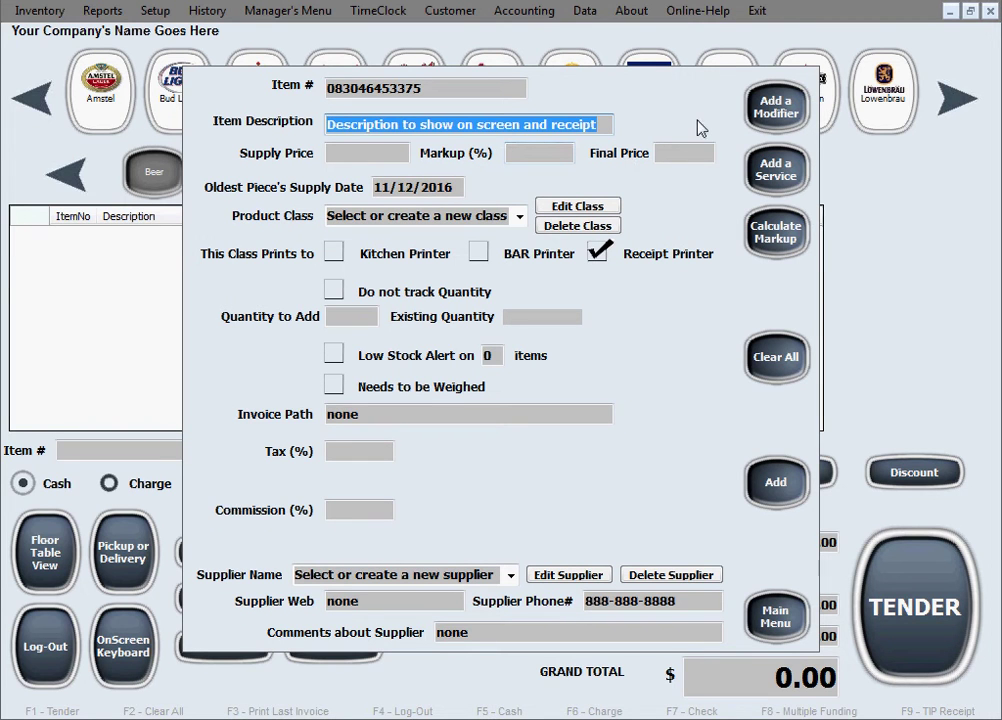
text(Ice Mountain Spring Water 23oz)
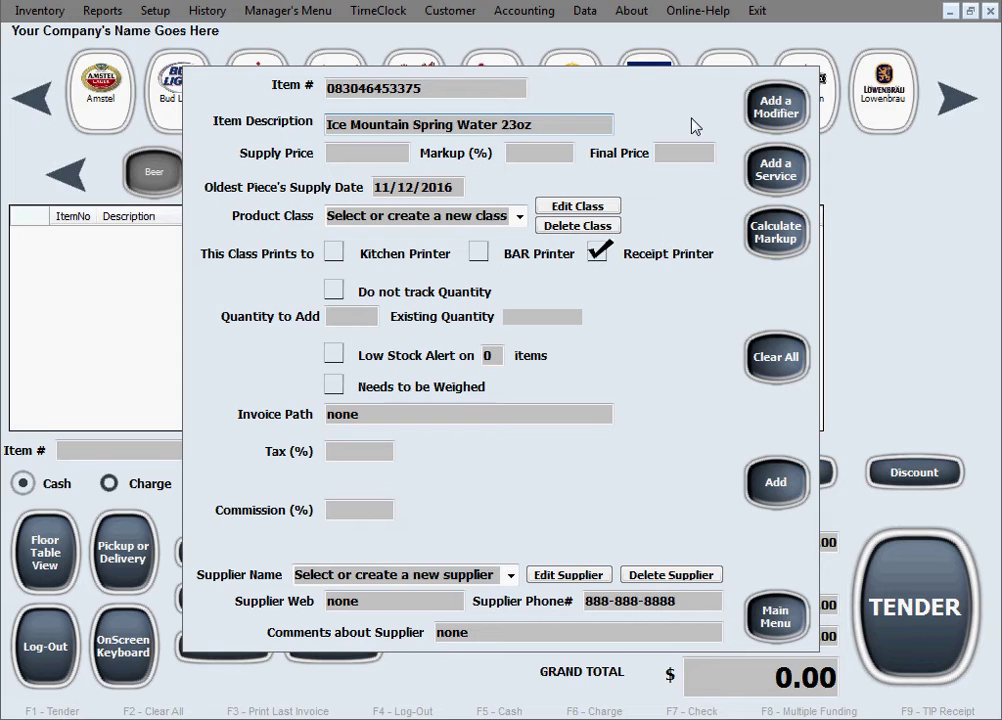
- Set the item's supply price to 1 and its markup to 40%
click(368, 155)
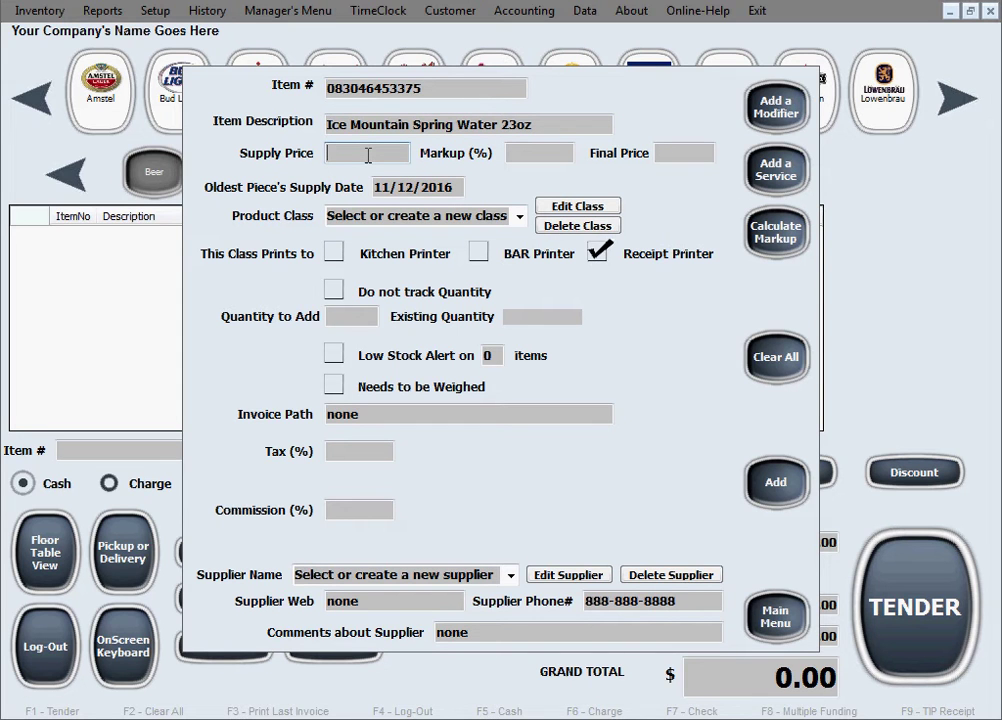
text(1)
click(520, 154)
text(40)
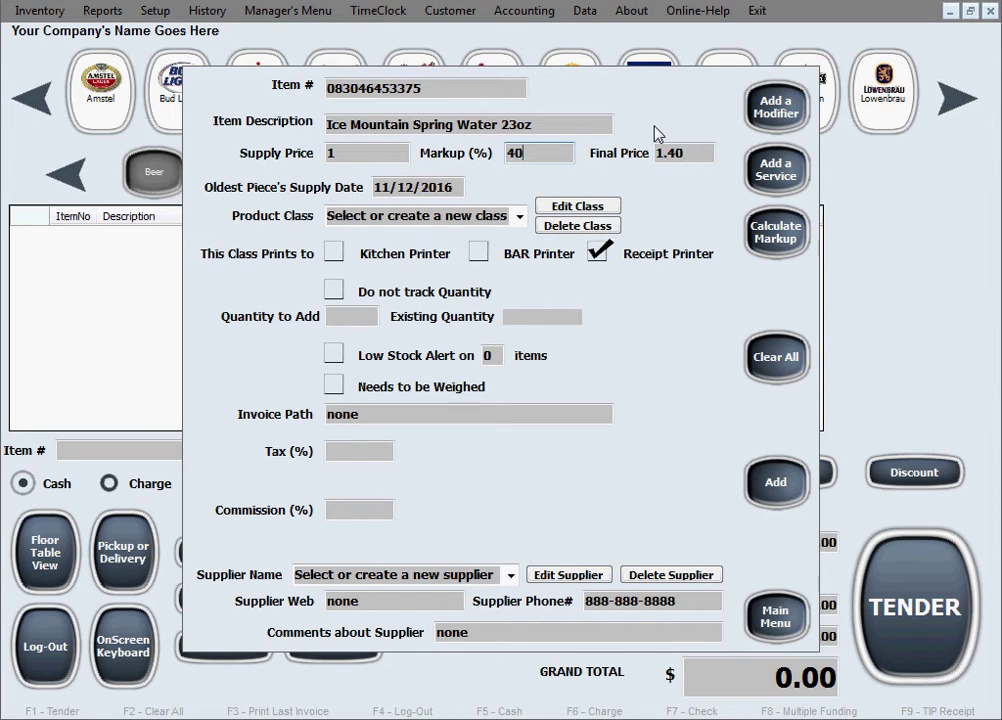
- Clear the markup and final price, and set the final price to 1.50 instead
double_click(698, 160)
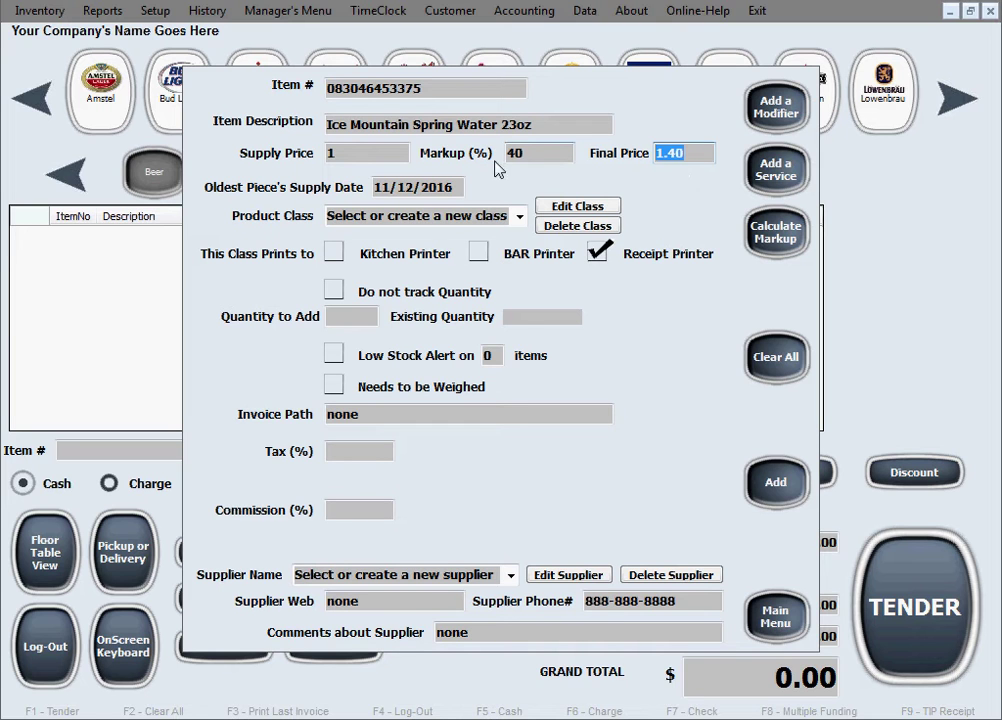
key(BackSpace)
key(shift+Tab)
key(BackSpace)
click(372, 151)
double_click(331, 152)
click(682, 152)
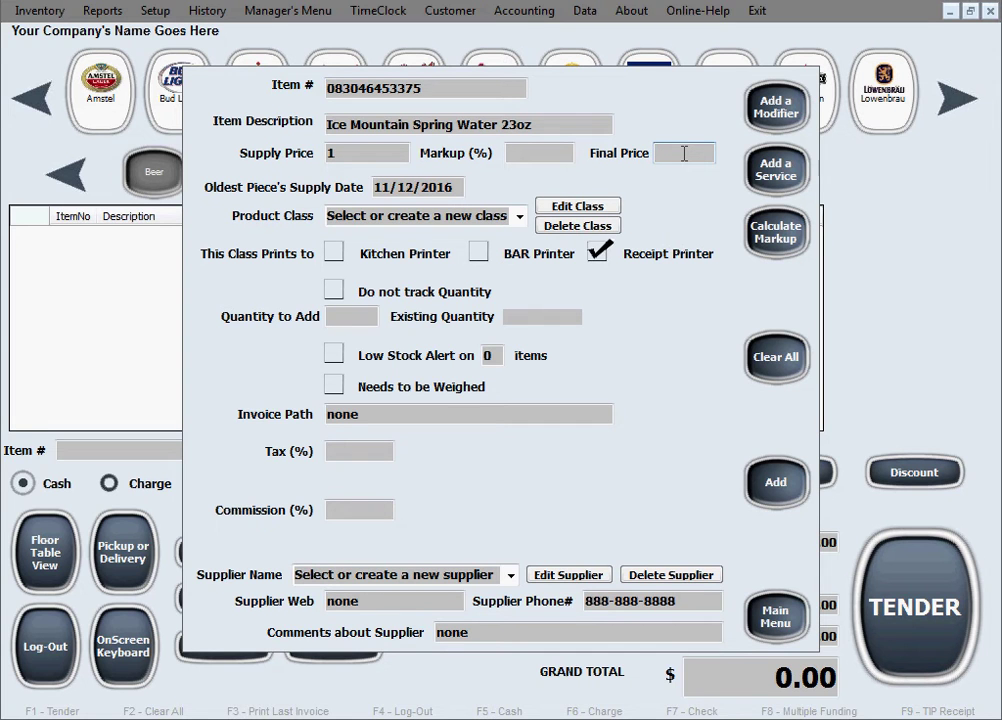
text(1.50)
double_click(685, 153)
drag(561, 160, 510, 162)
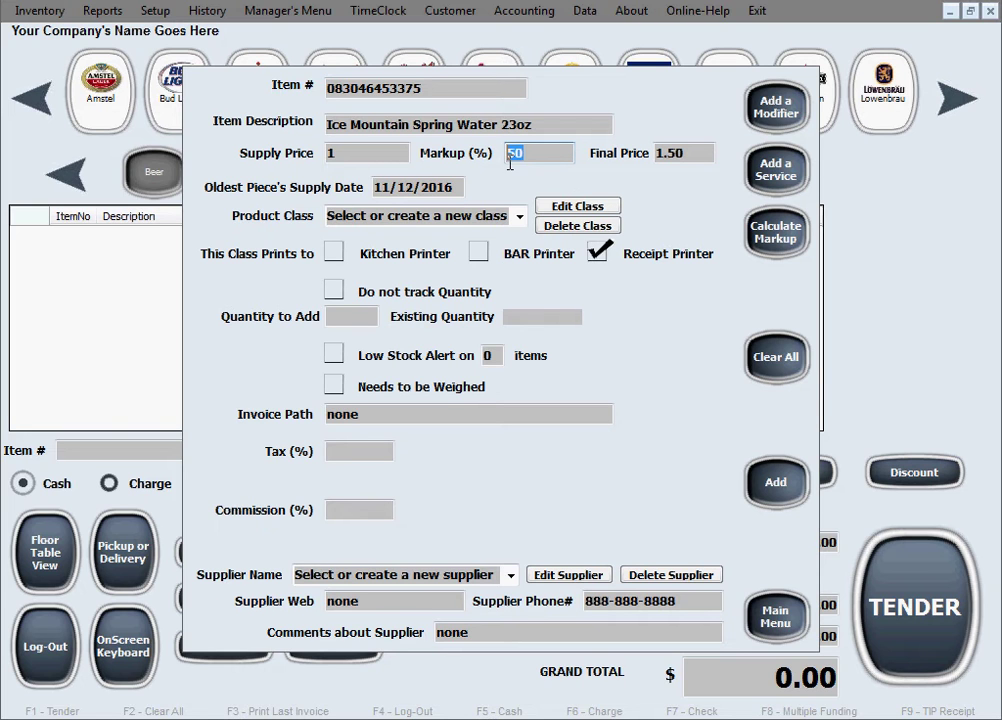
click(538, 154)
- View the calendar for the oldest piece's supply date
click(458, 188)
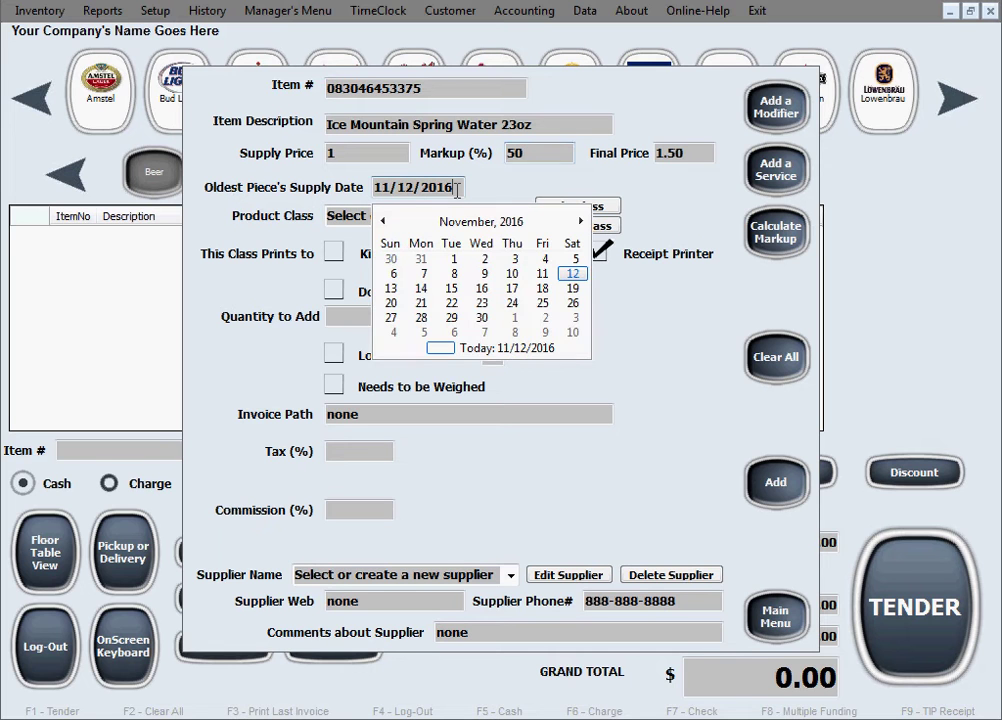
click(467, 187)
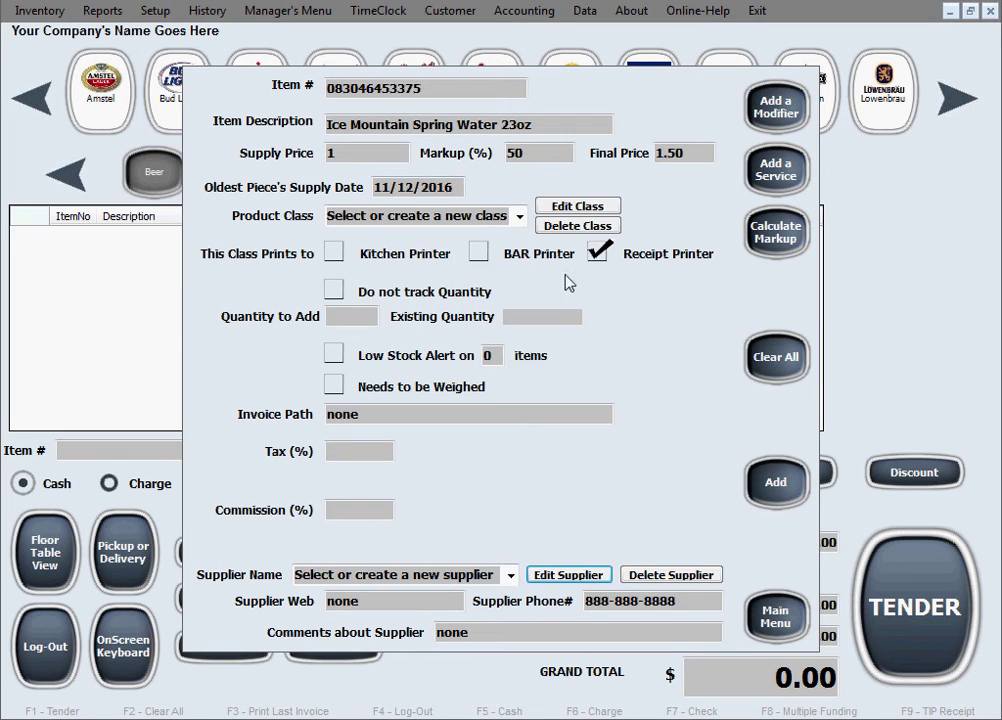
click(455, 187)
click(455, 187)
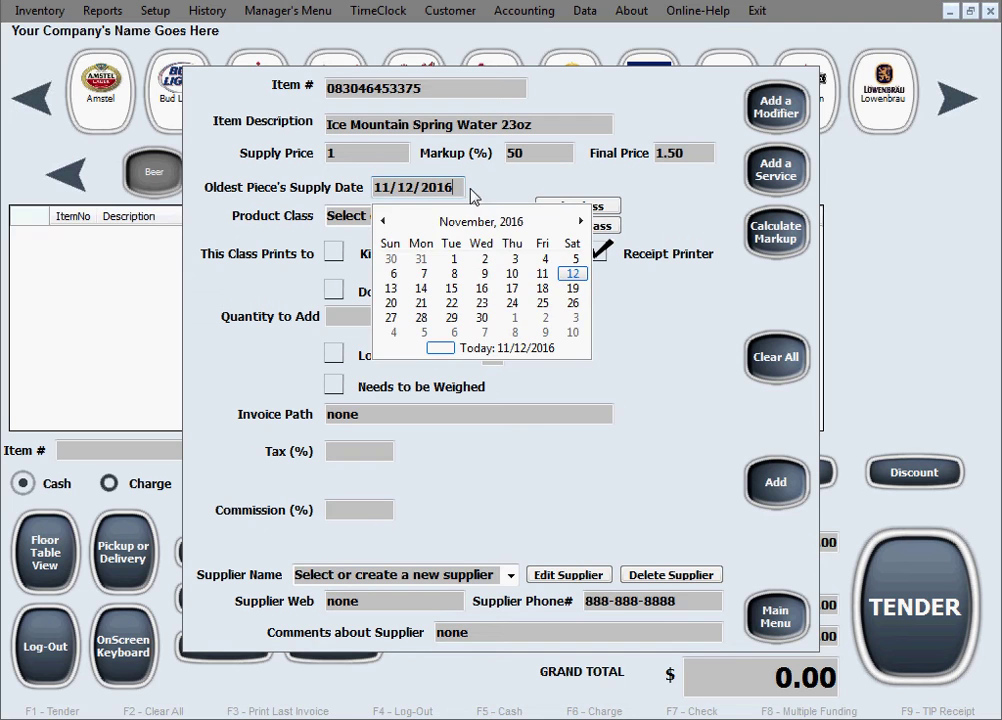
- Enter Soft Drinks as a new product class and have this class print to the BAR printer as well
click(343, 218)
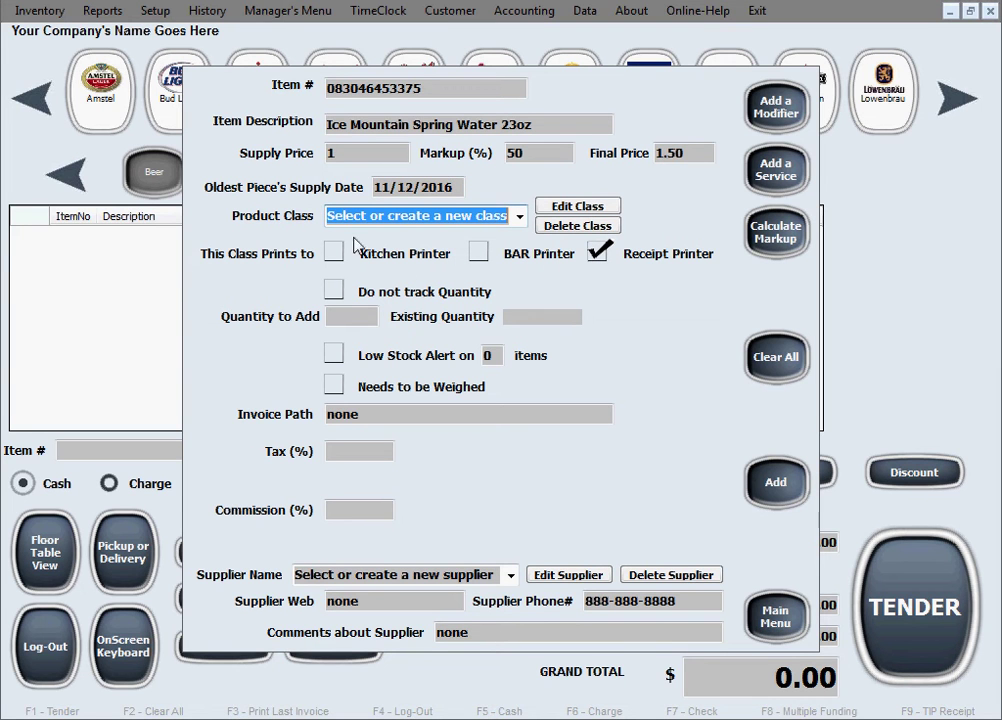
click(519, 216)
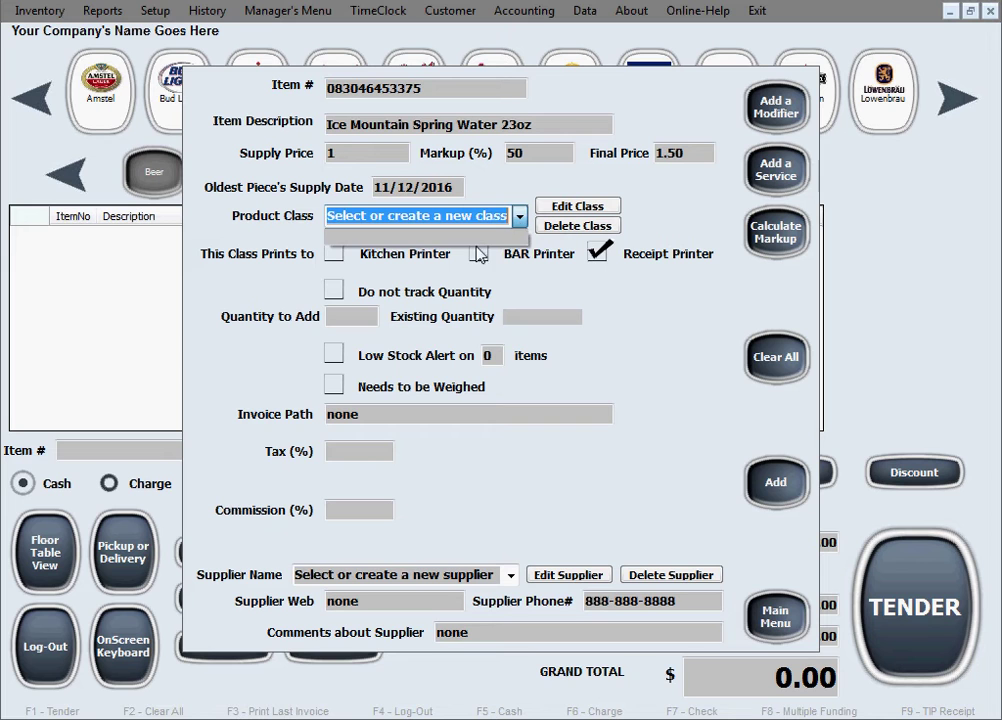
click(519, 216)
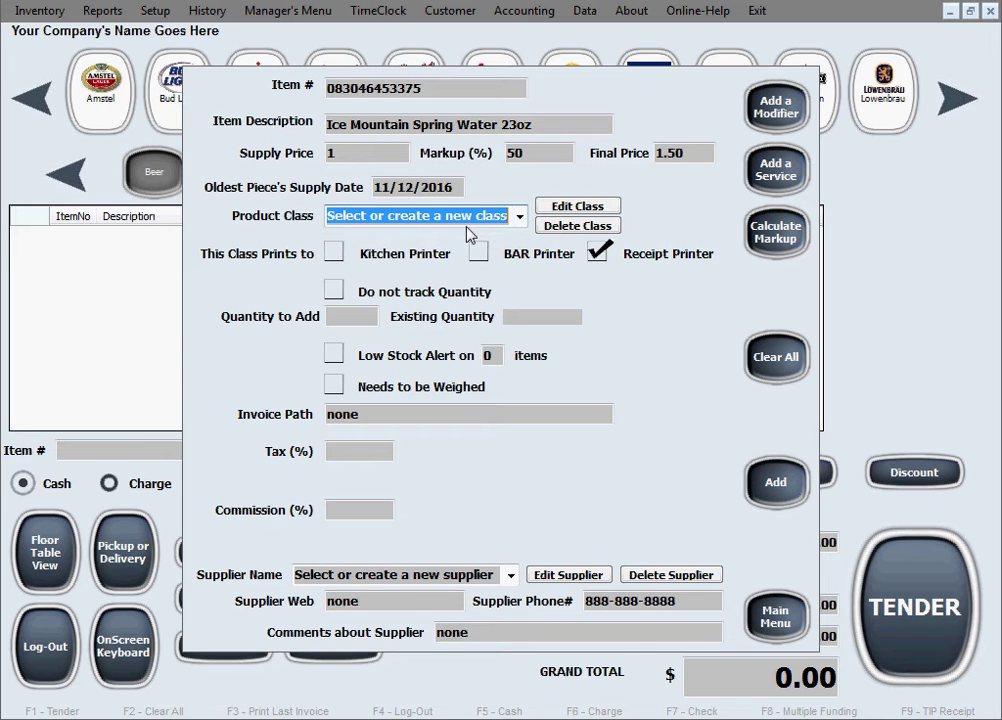
key(Tab)
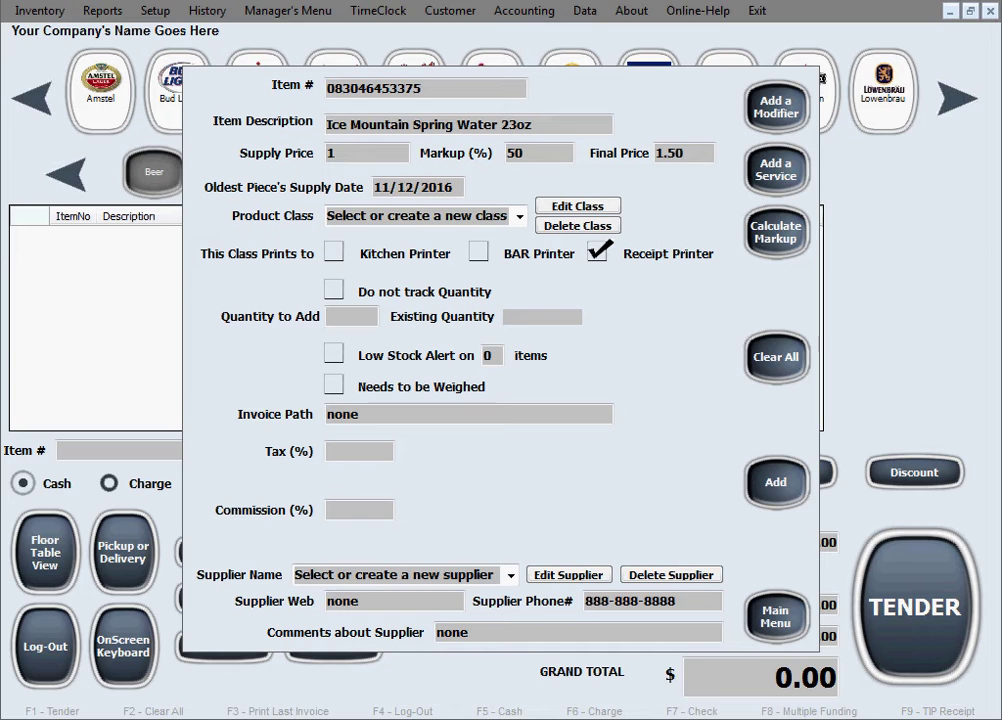
click(336, 216)
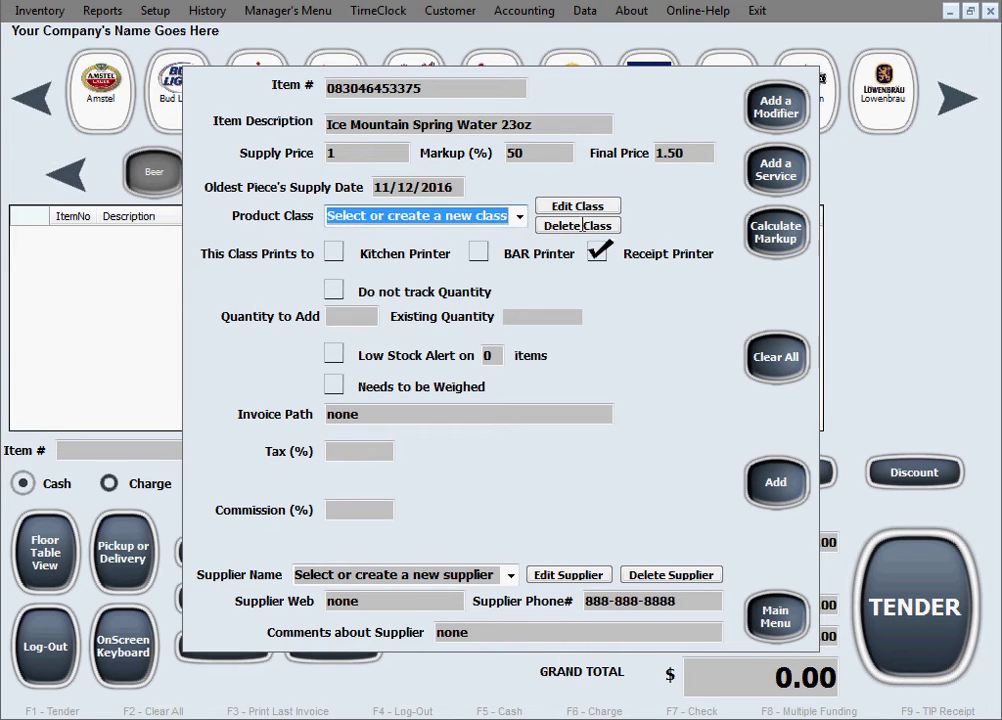
text(Soft Drinks)
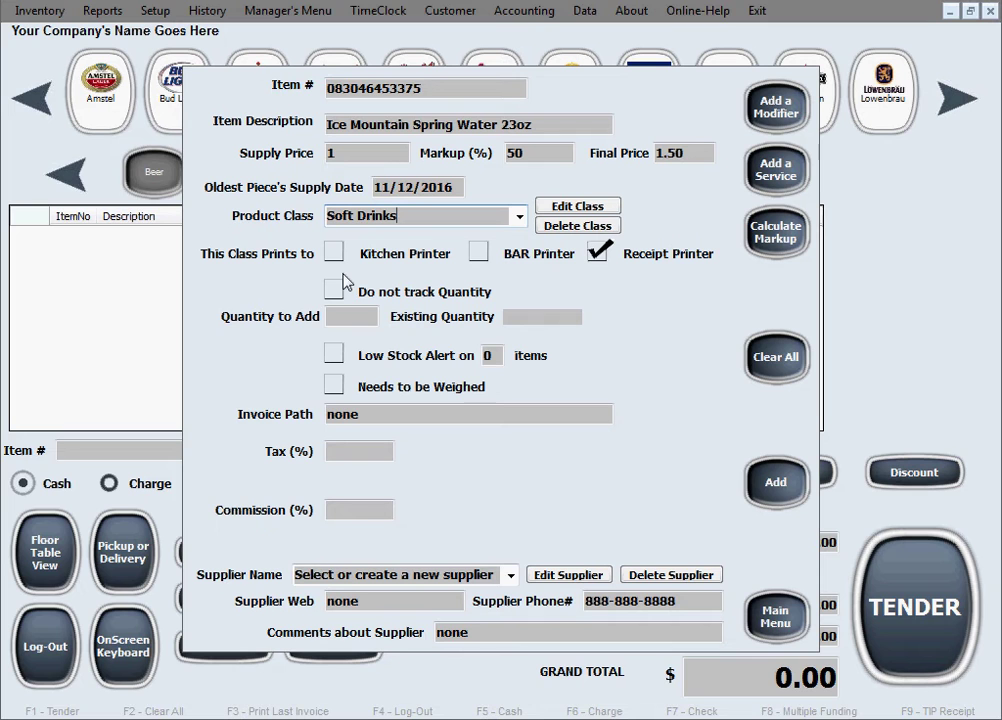
click(482, 257)
- Keep quantity tracking on, set the quantity to add to 60, and enable the low stock alert on 10 items
click(334, 291)
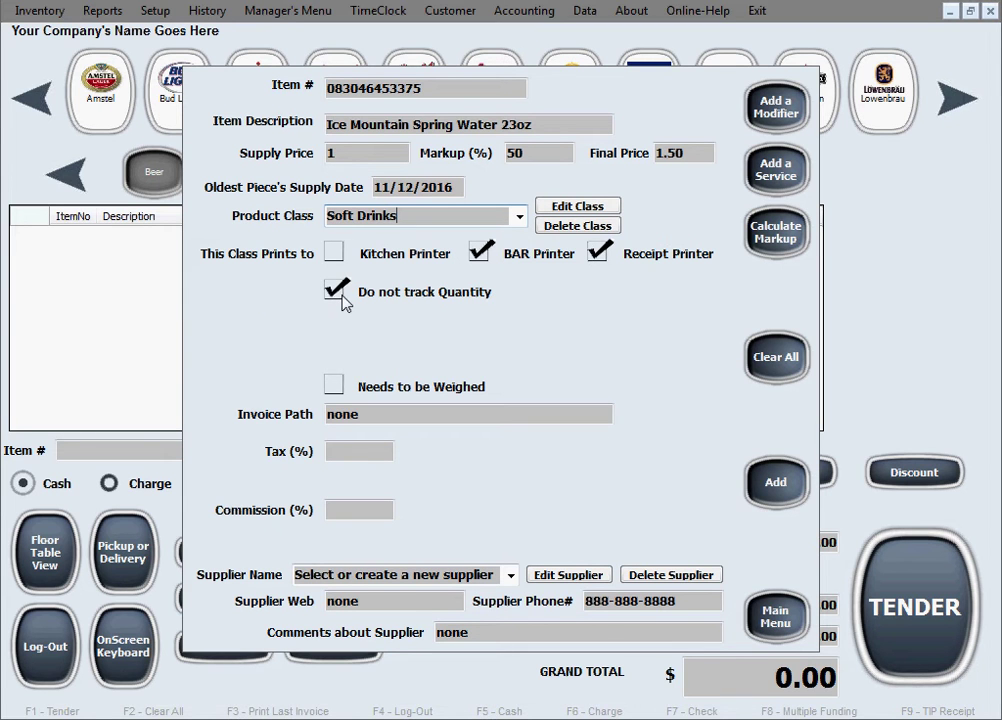
click(340, 295)
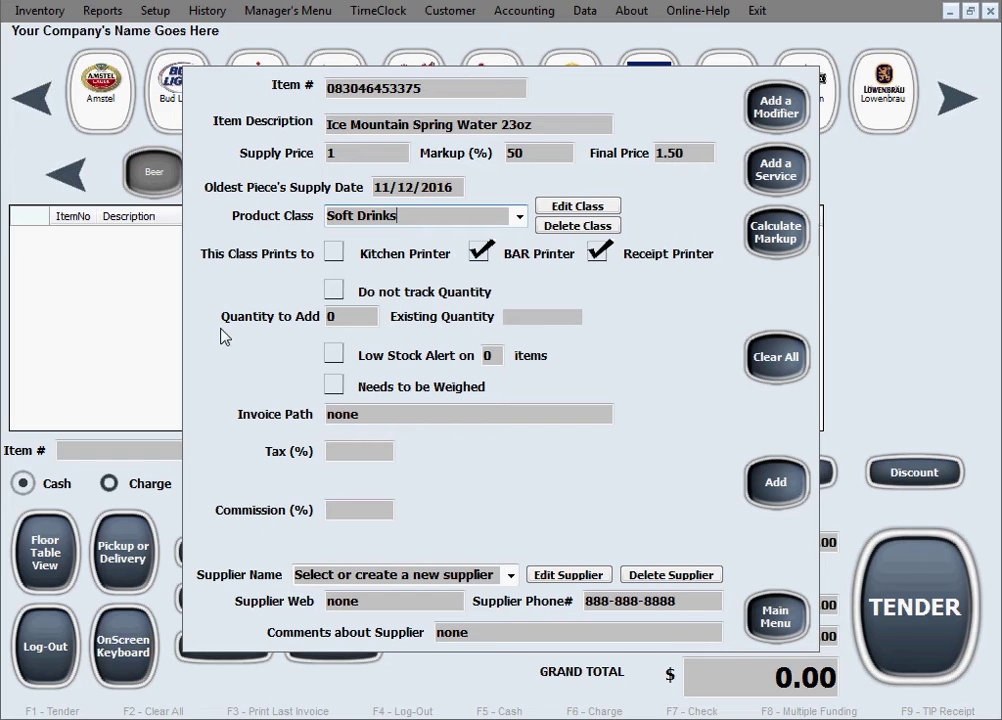
click(353, 314)
double_click(353, 314)
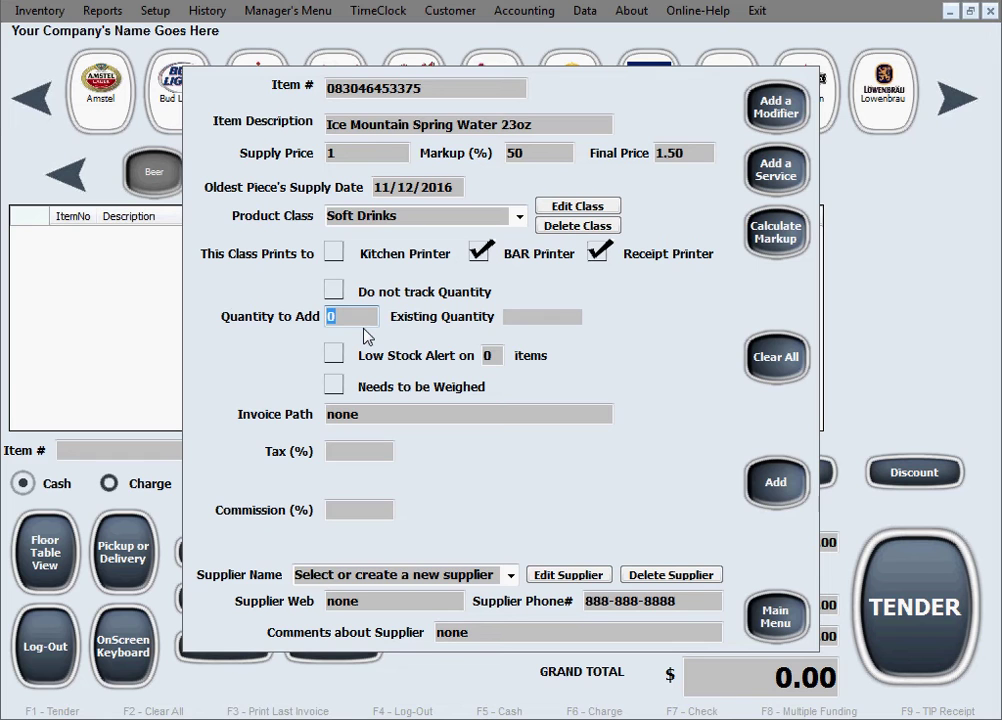
text(60)
click(341, 361)
click(482, 357)
double_click(486, 356)
- Try the Needs to be Weighed option and select the invoice path text
click(340, 396)
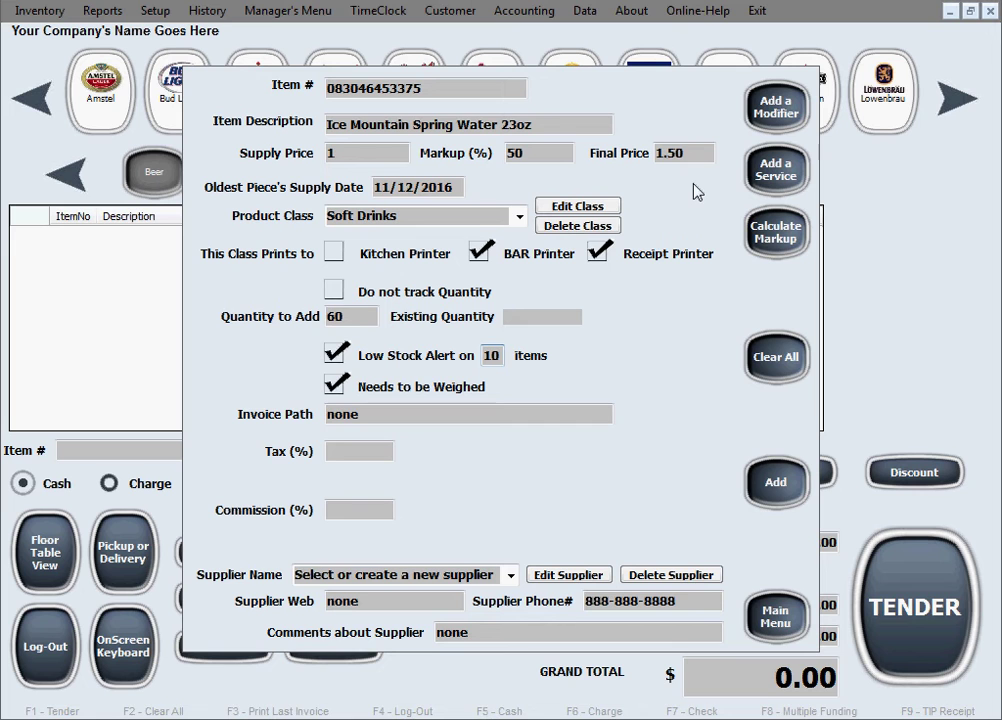
click(333, 389)
click(318, 414)
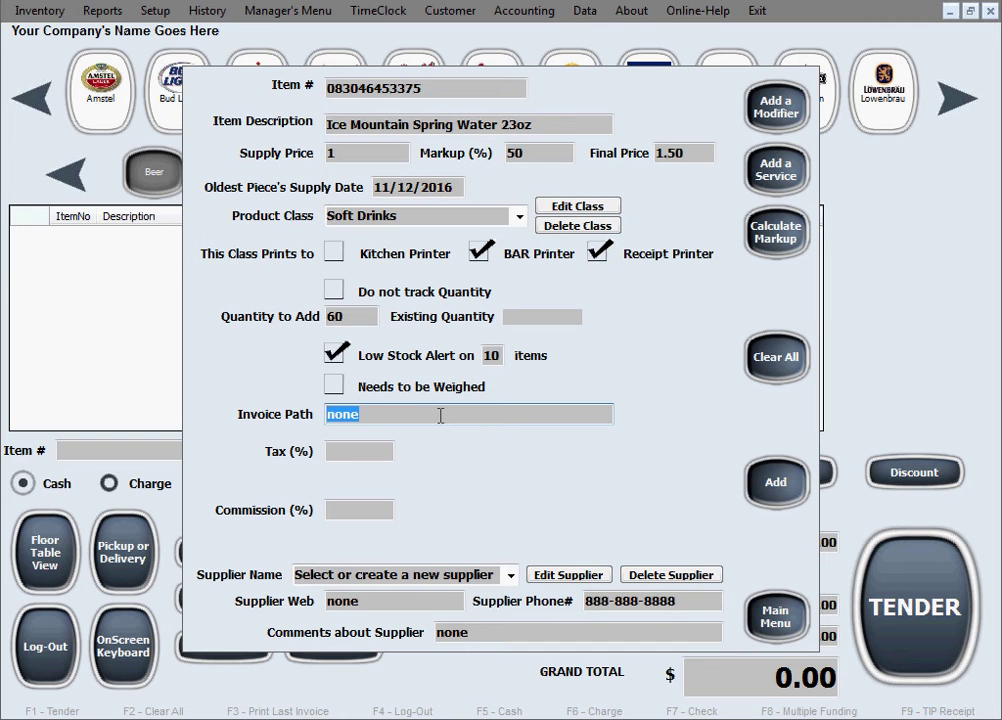
click(436, 416)
double_click(410, 416)
click(460, 417)
- Set the item's tax to 7%, and try a 30% commission before clearing the commission value
click(350, 455)
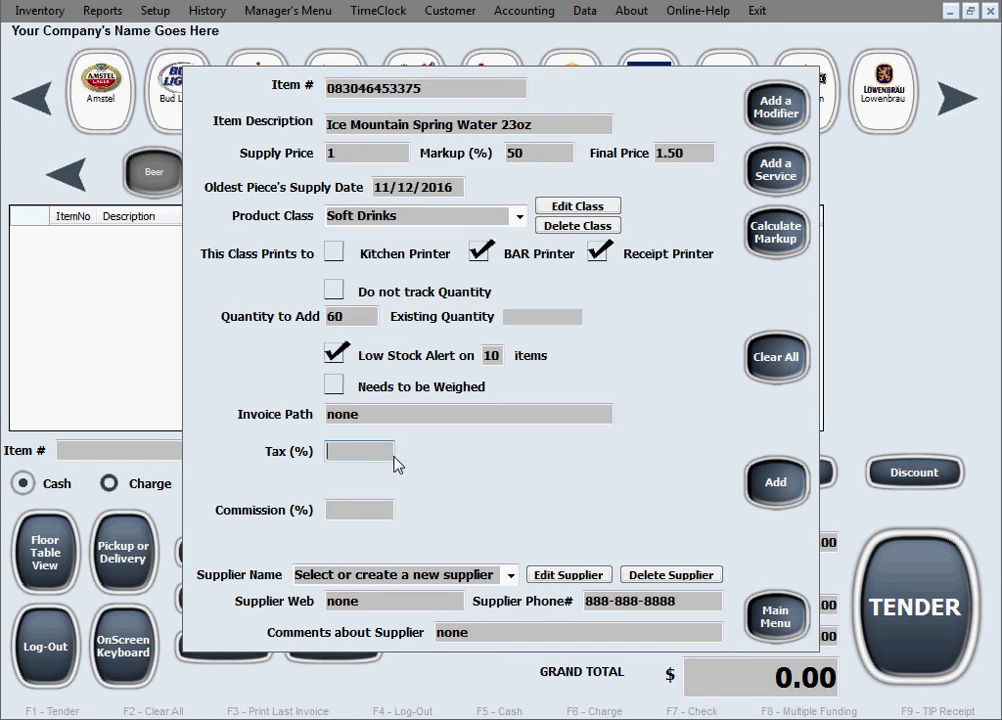
text(7)
click(353, 514)
text(30)
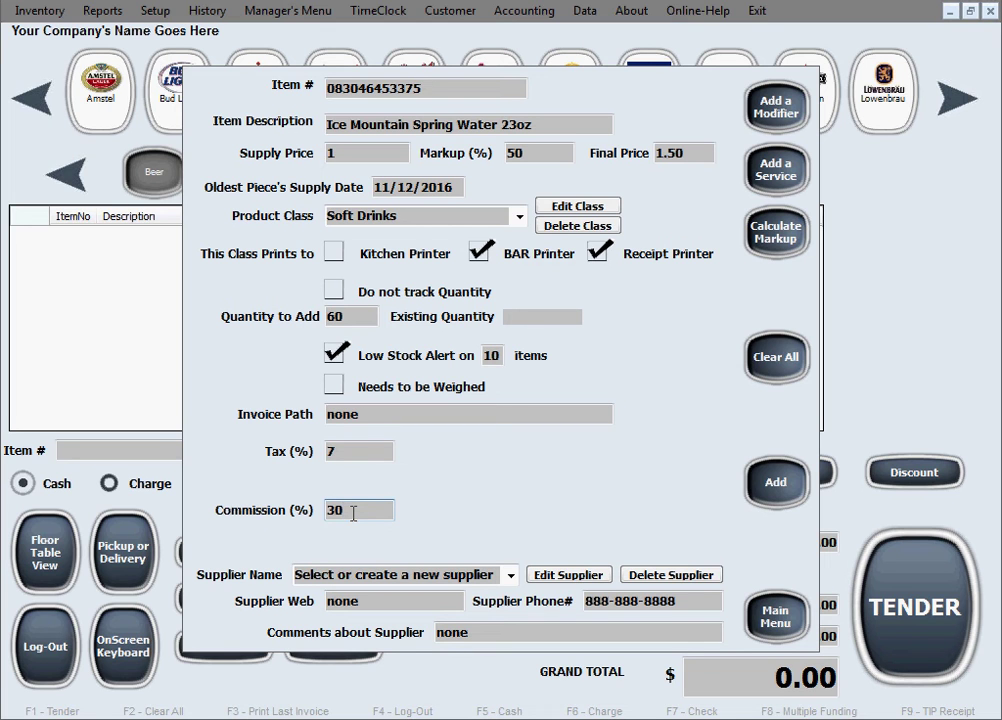
key(BackSpace)
key(BackSpace)
click(505, 575)
double_click(378, 575)
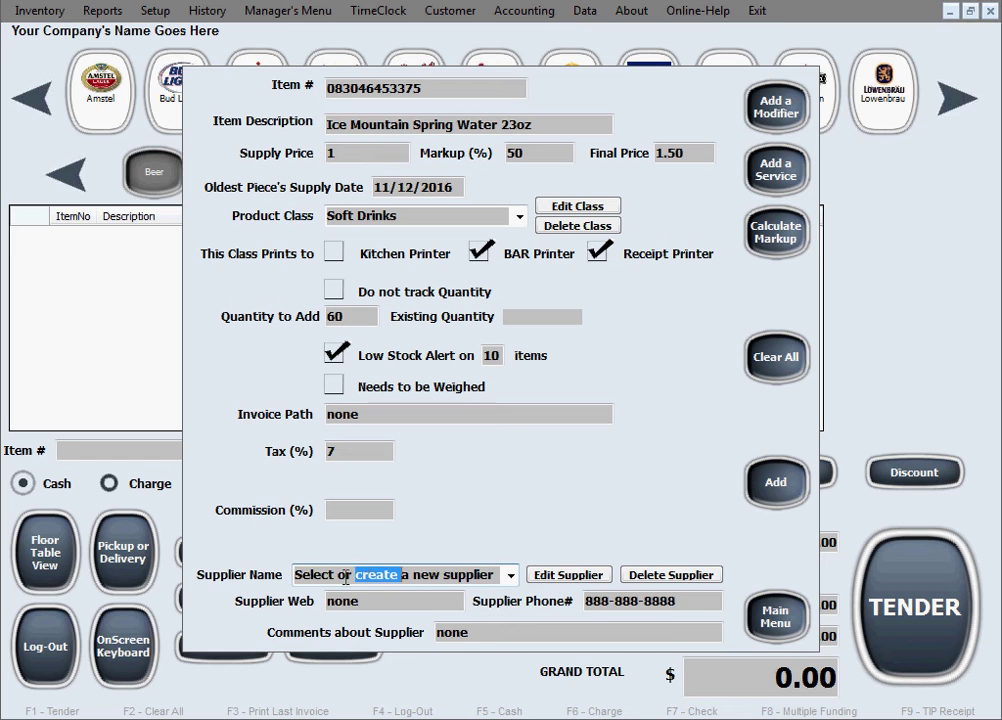
triple_click(326, 577)
text(USBS)
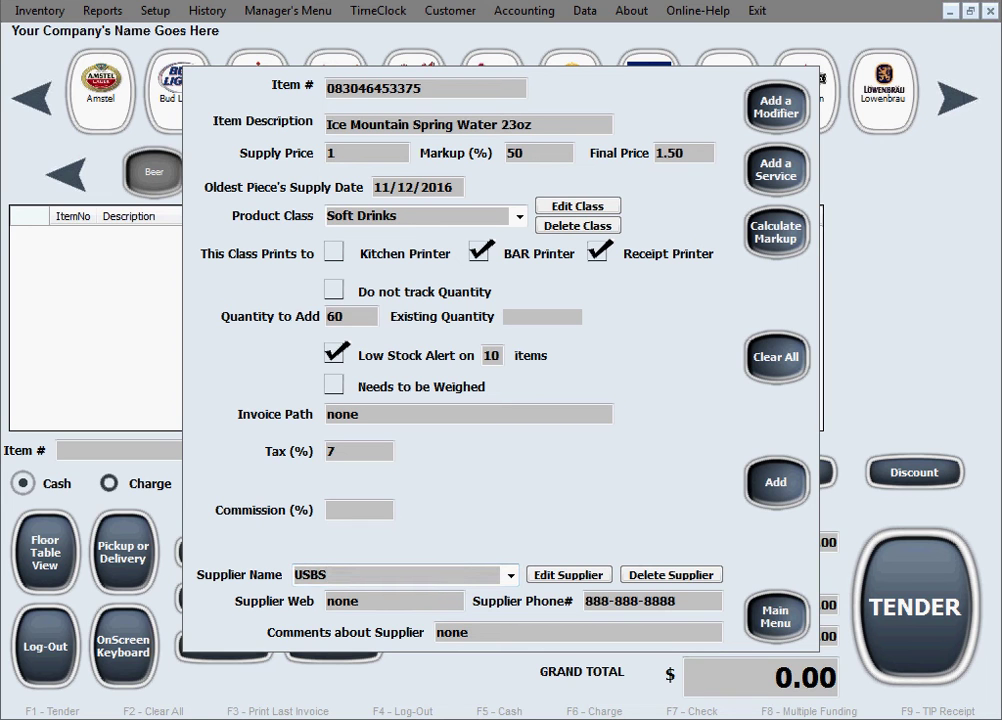
click(436, 602)
text(www.USBS.com)
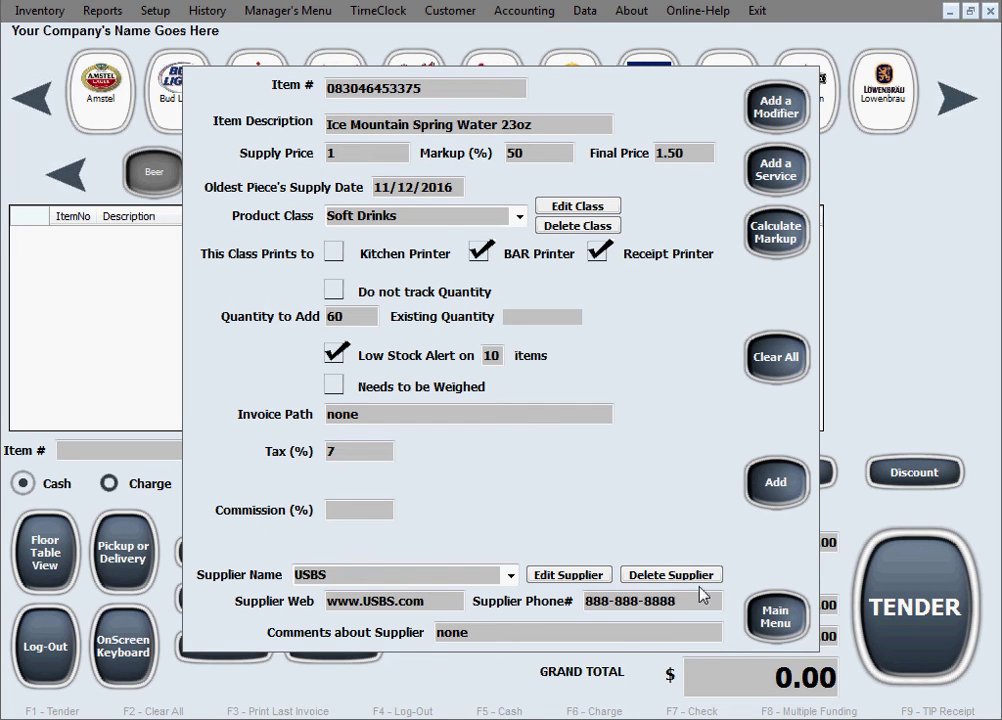
drag(698, 600, 586, 600)
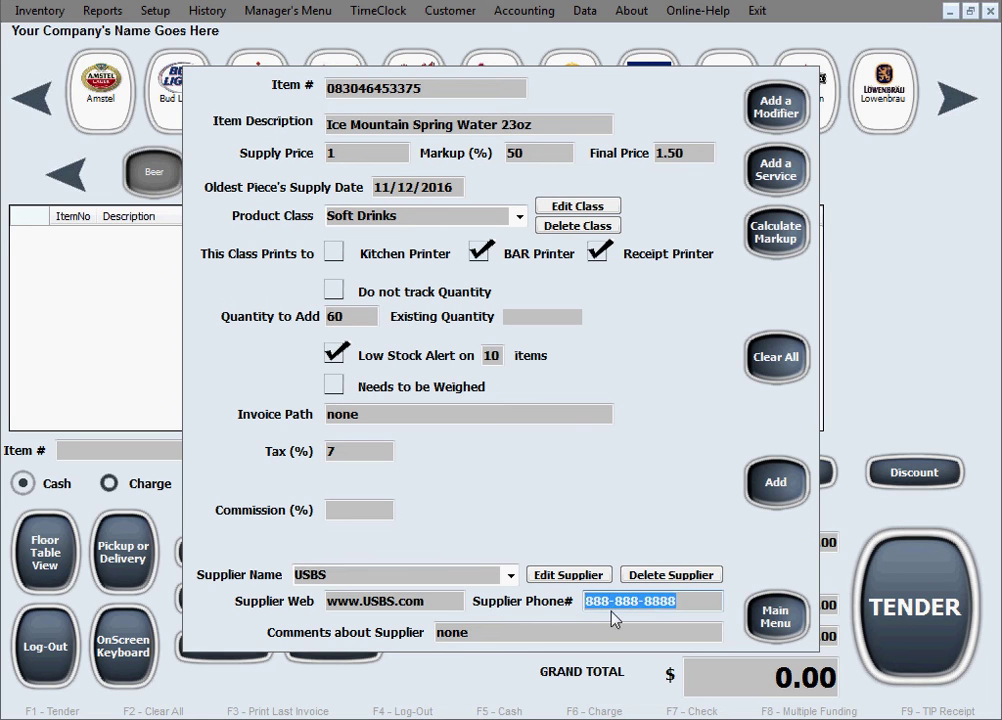
text(111-222-3333)
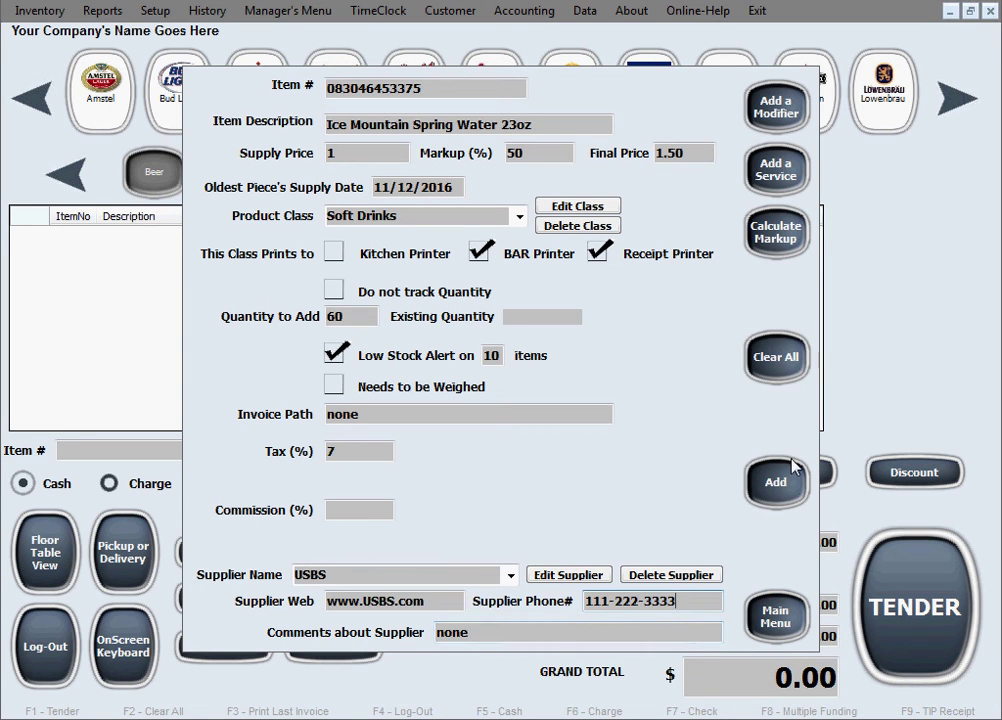
- Add the completed item to the inventory database, confirming the addition and dismissing the closing message
click(776, 484)
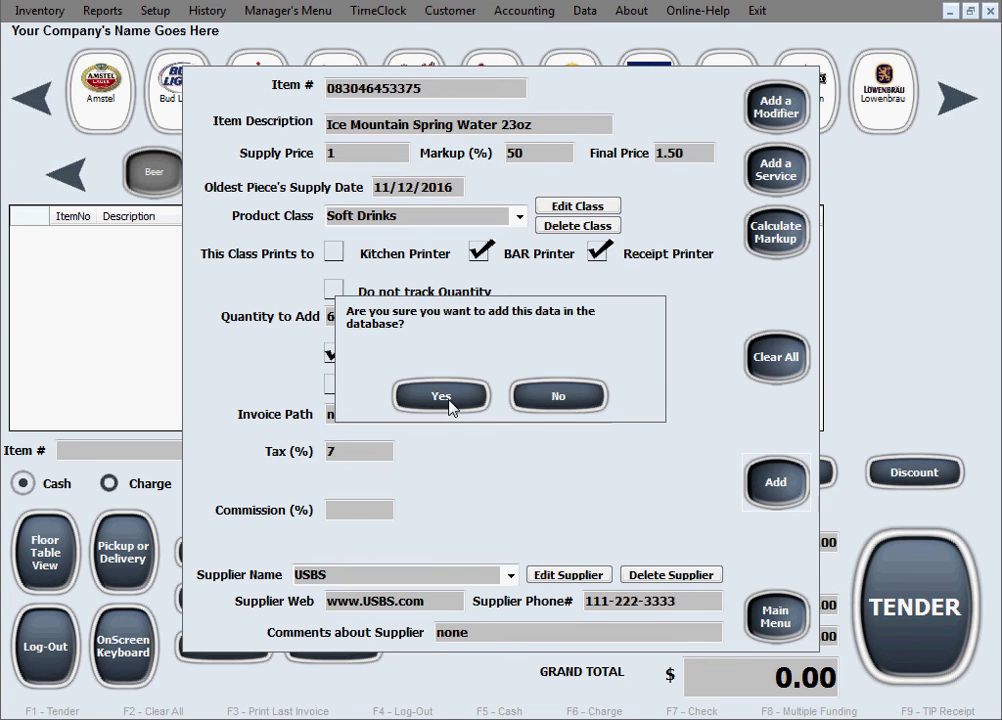
click(450, 405)
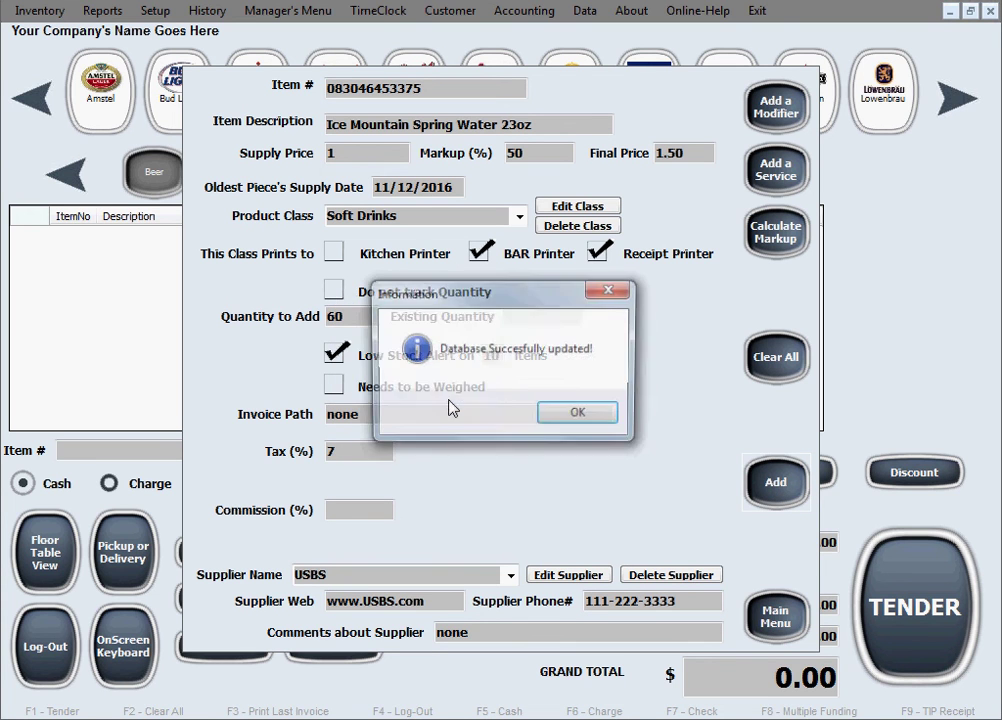
click(579, 415)
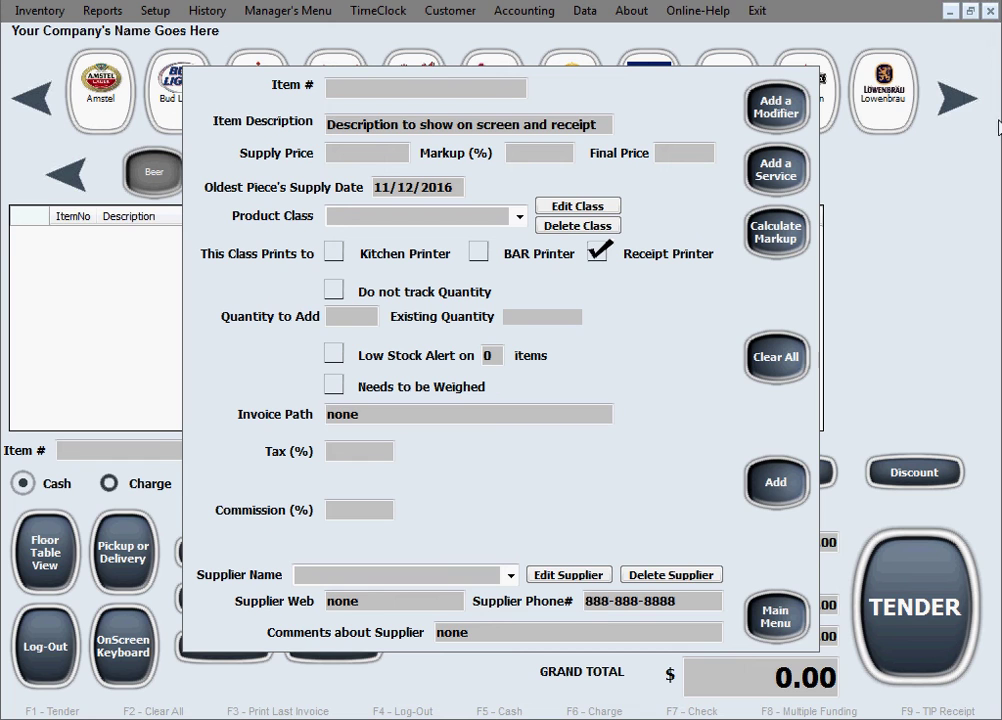
- Start a new item numbered KitKat and describe it as KitKat Candy Bar
click(416, 87)
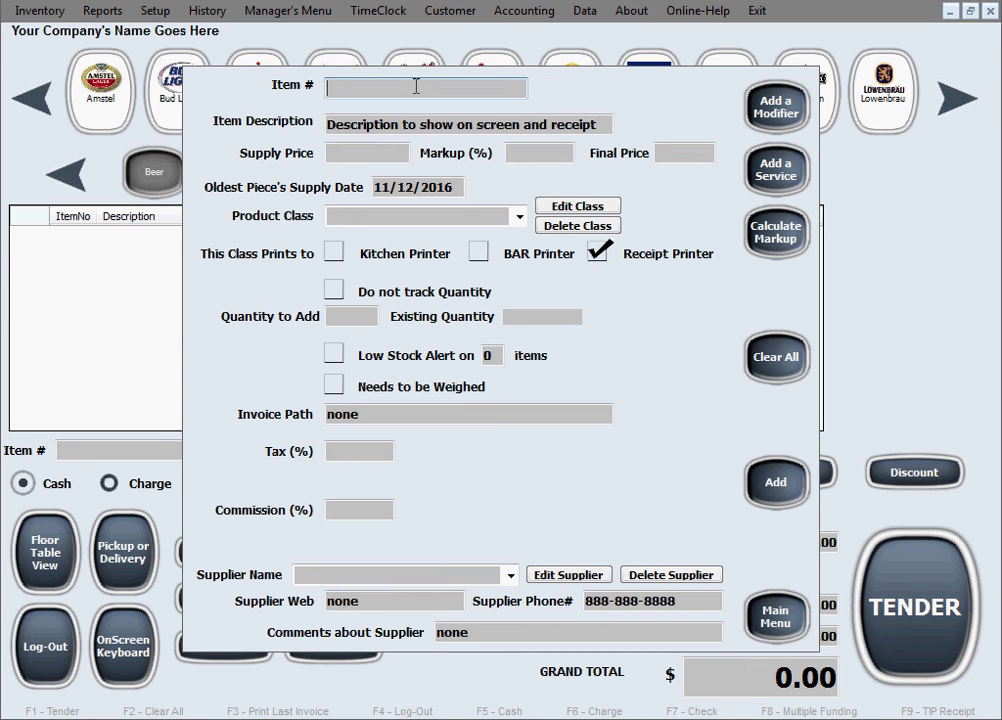
text(KitKat)
key(Tab)
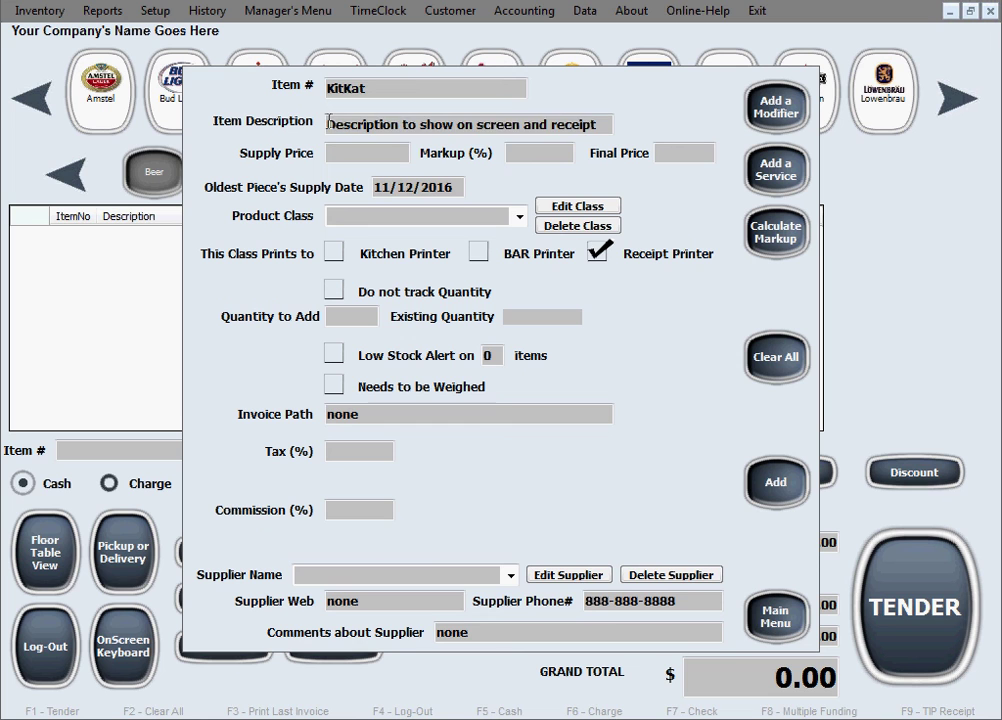
drag(329, 122, 608, 127)
text(KitKat Candy Bar)
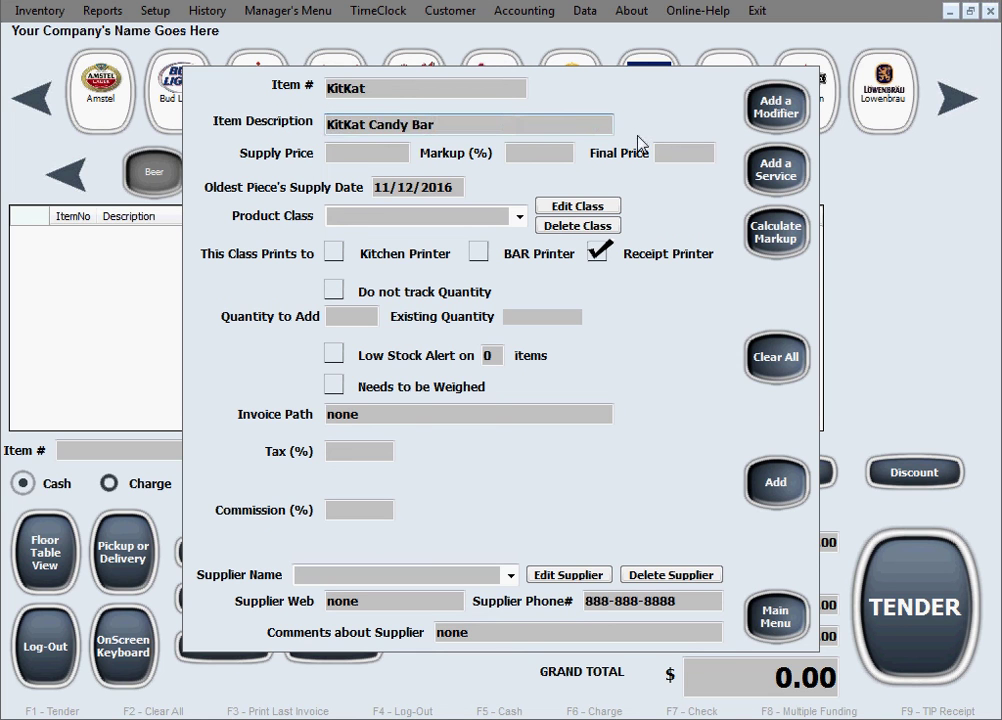
- Set the candy bar's supply price to .80 and its final price to 1
click(350, 150)
text(.)
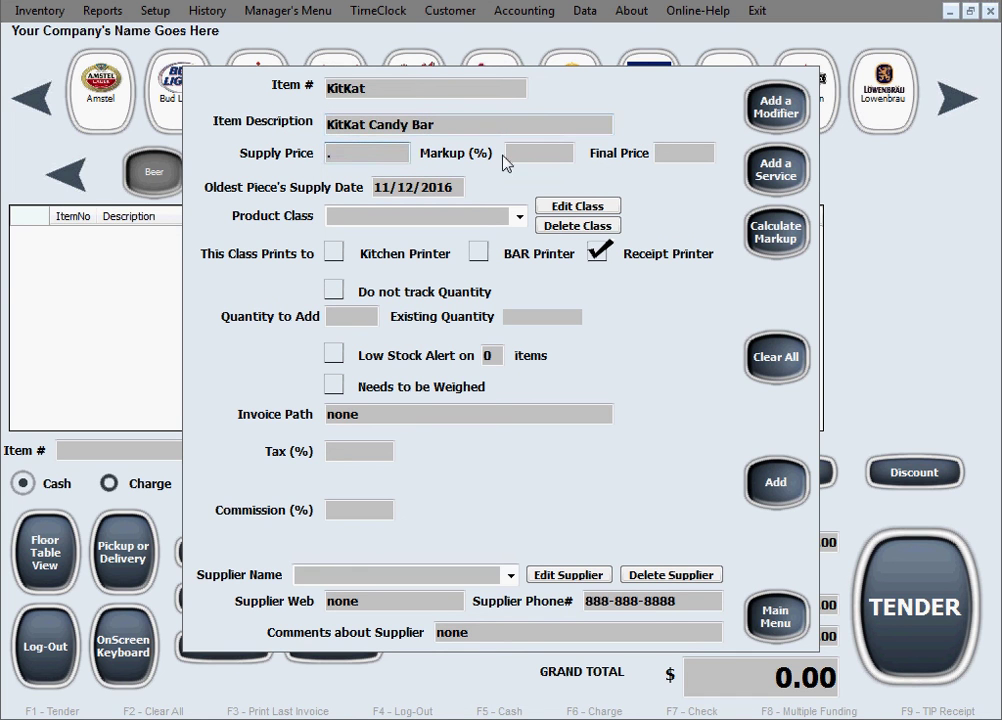
text(80)
click(539, 153)
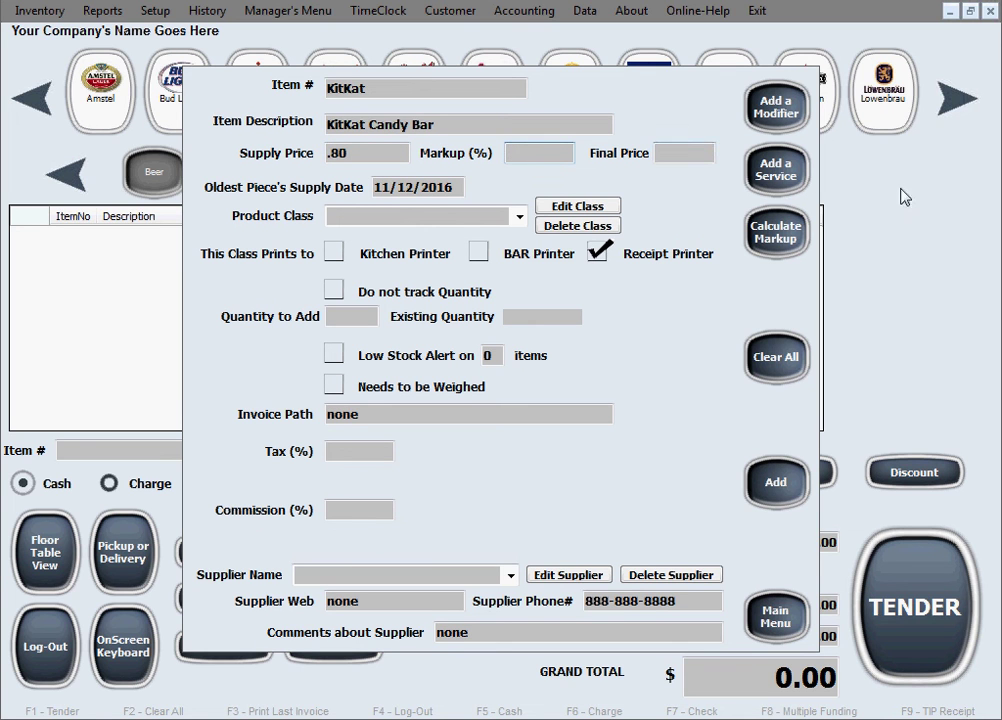
click(680, 153)
text(1)
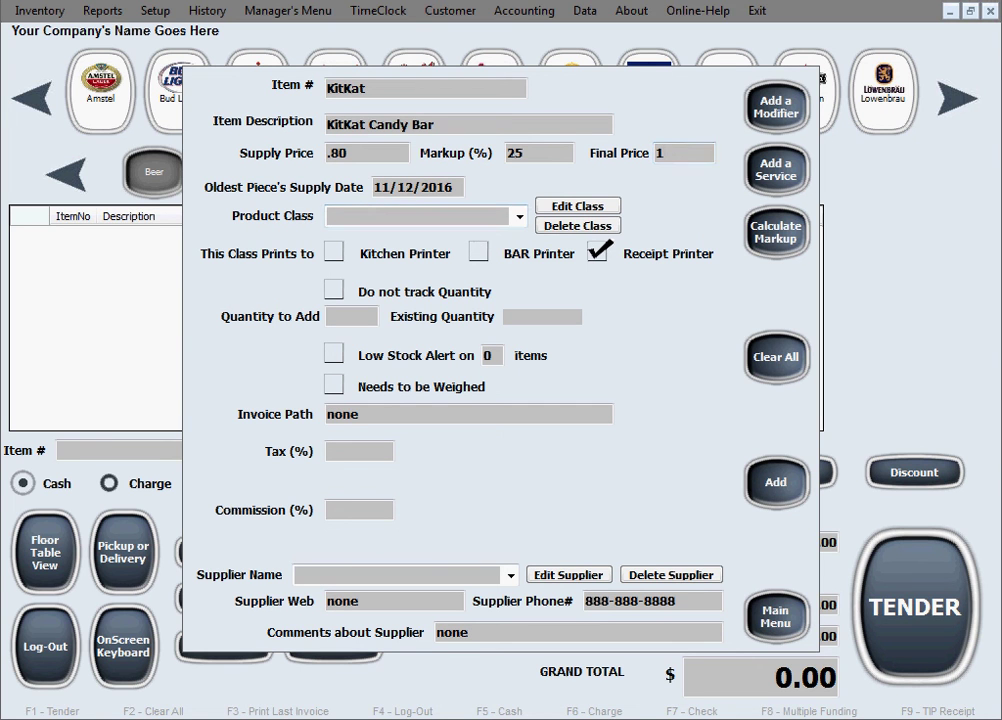
- Assign the item to the product class Candy and turn off quantity tracking for it
click(364, 216)
text(Candy)
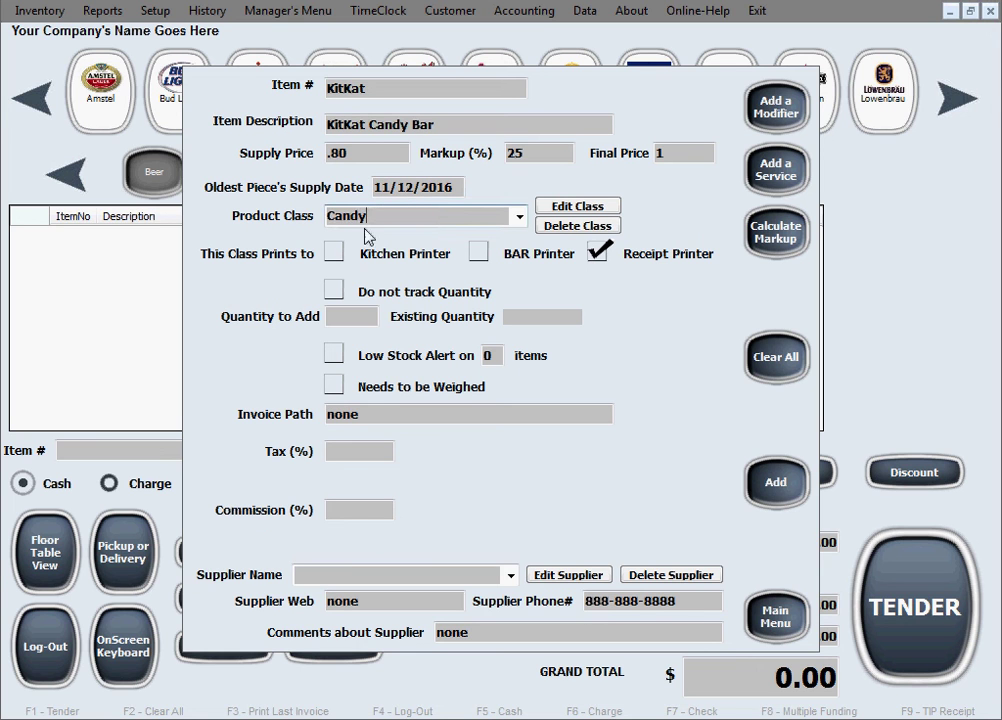
click(334, 291)
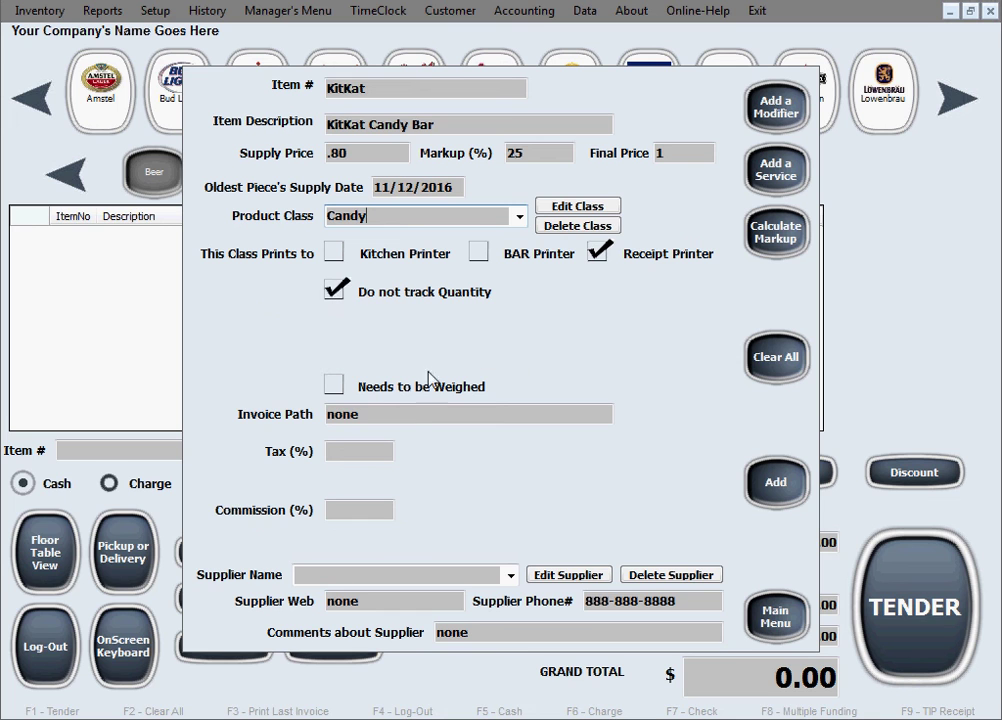
- Set the candy bar's tax to 7% and choose USBS as its existing supplier
click(370, 453)
text(7)
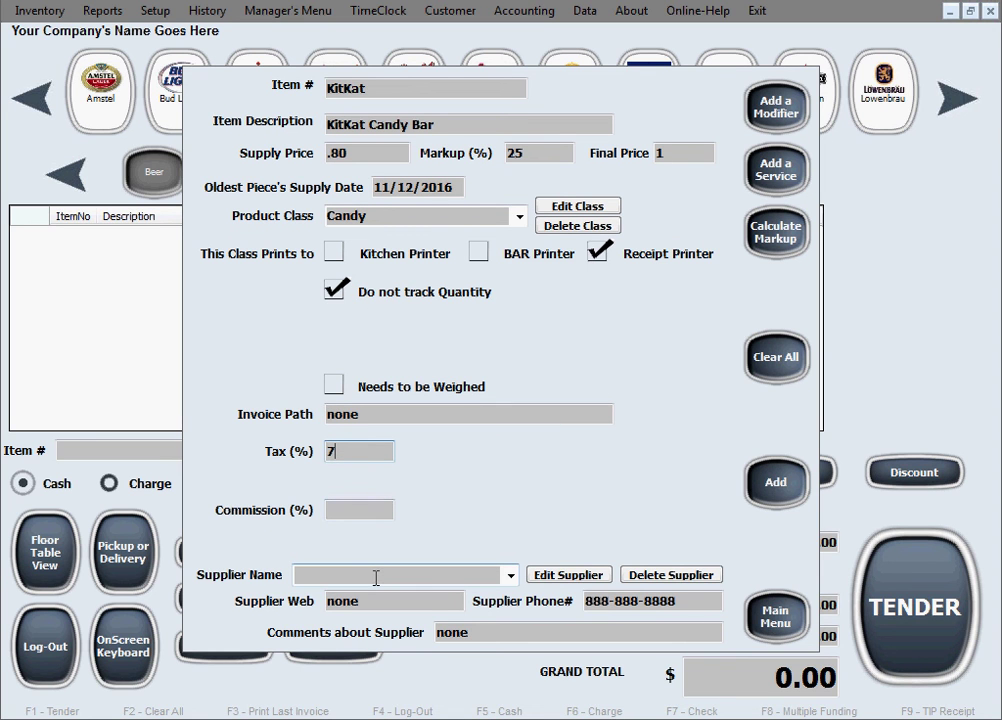
click(510, 575)
click(470, 594)
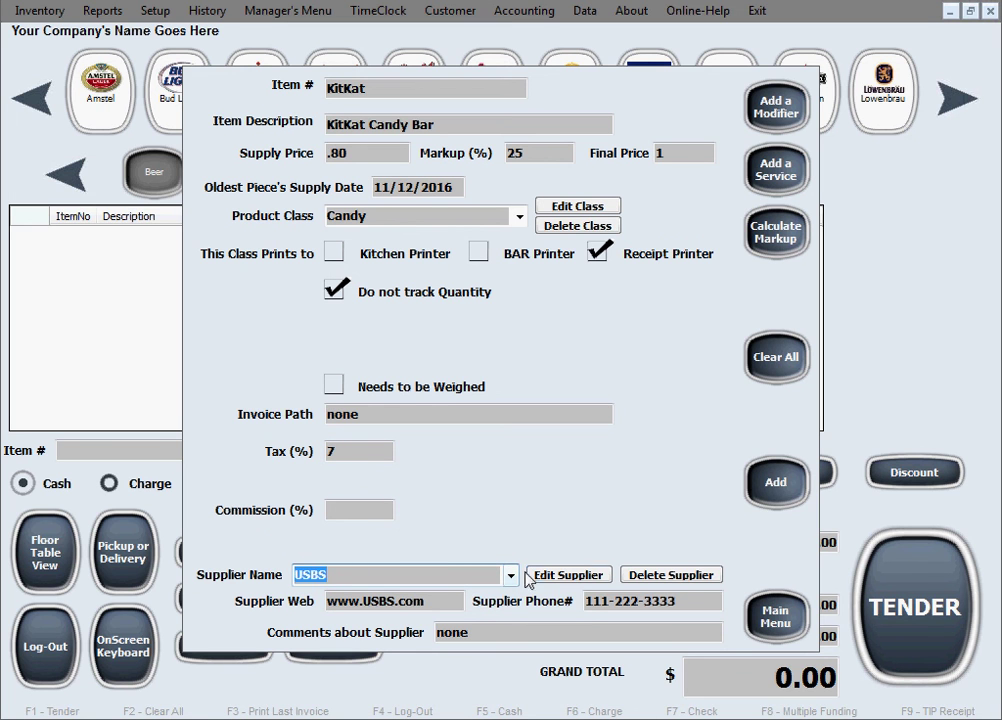
- Add the KitKat item to the database, confirming the addition and dismissing the closing message
click(773, 488)
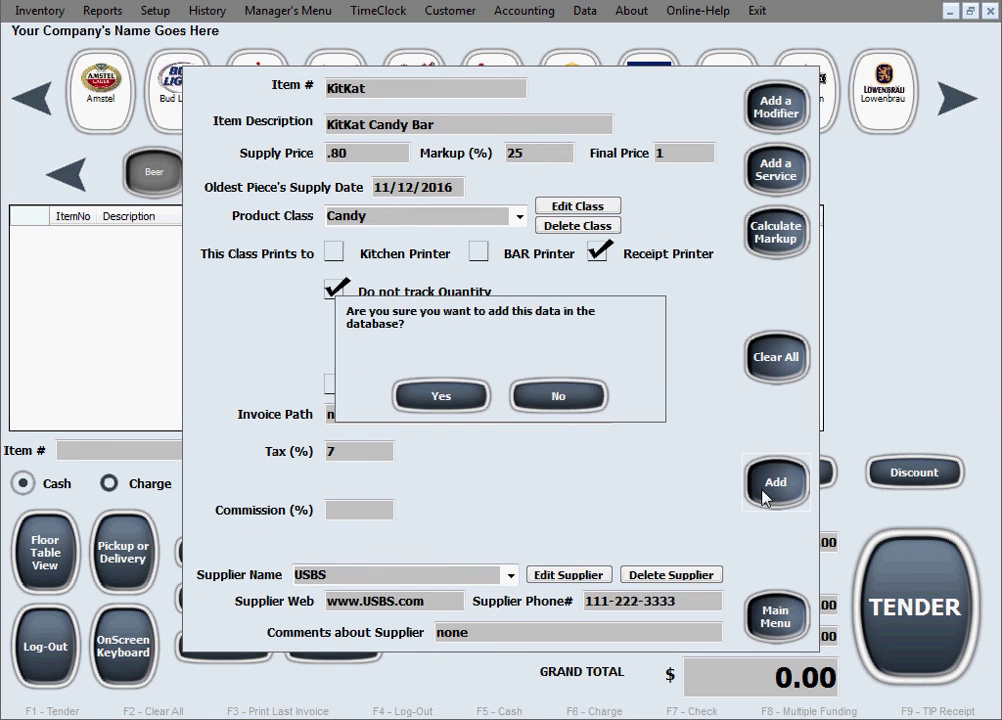
click(465, 405)
click(556, 419)
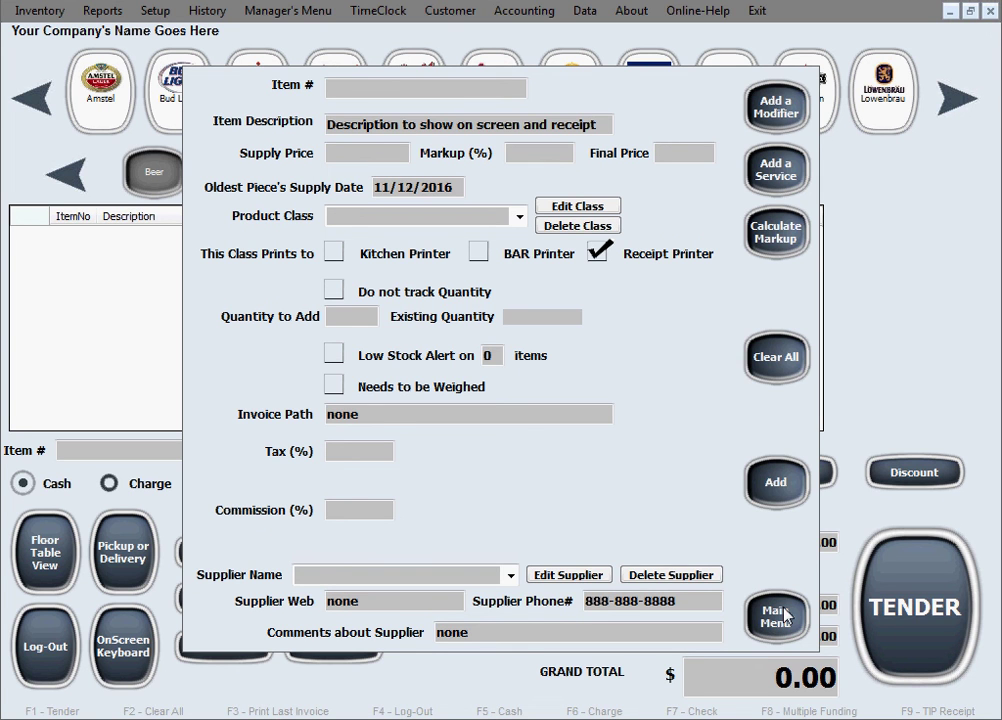
- Return to the sales screen, choose the Amstel beer, and agree to insert it into the inventory as a new item
click(785, 617)
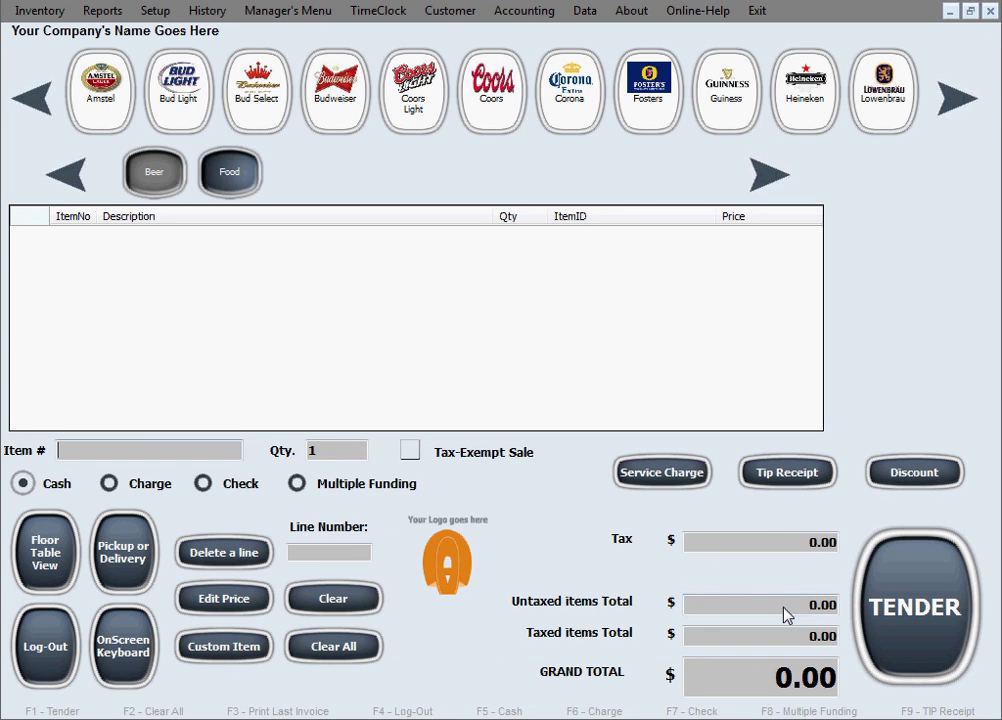
click(110, 114)
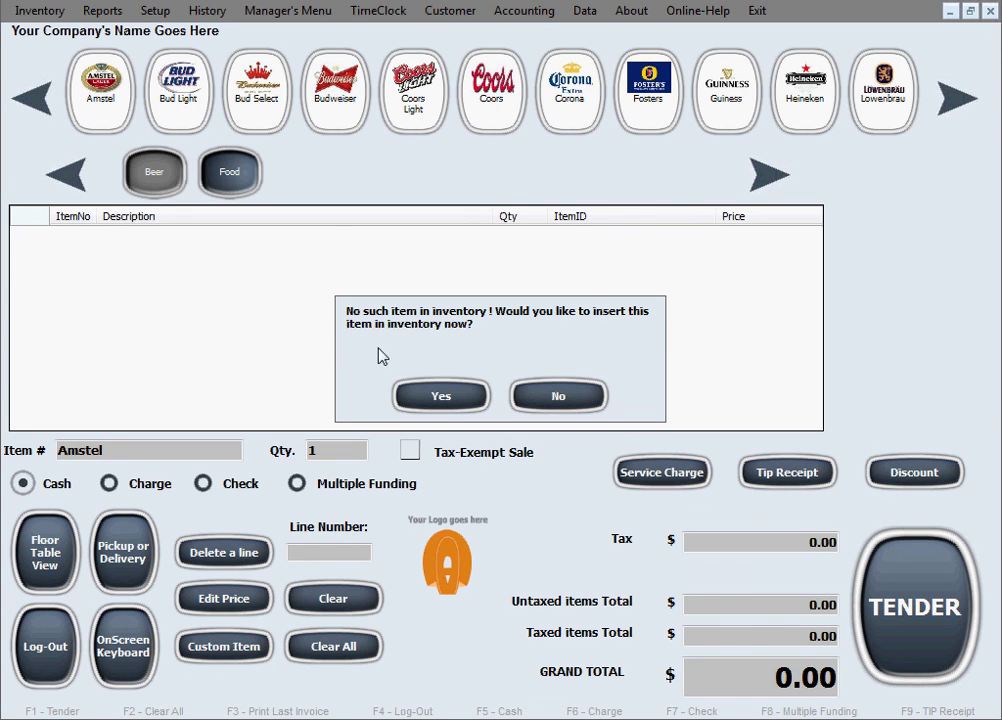
click(440, 402)
click(412, 90)
double_click(412, 90)
click(393, 90)
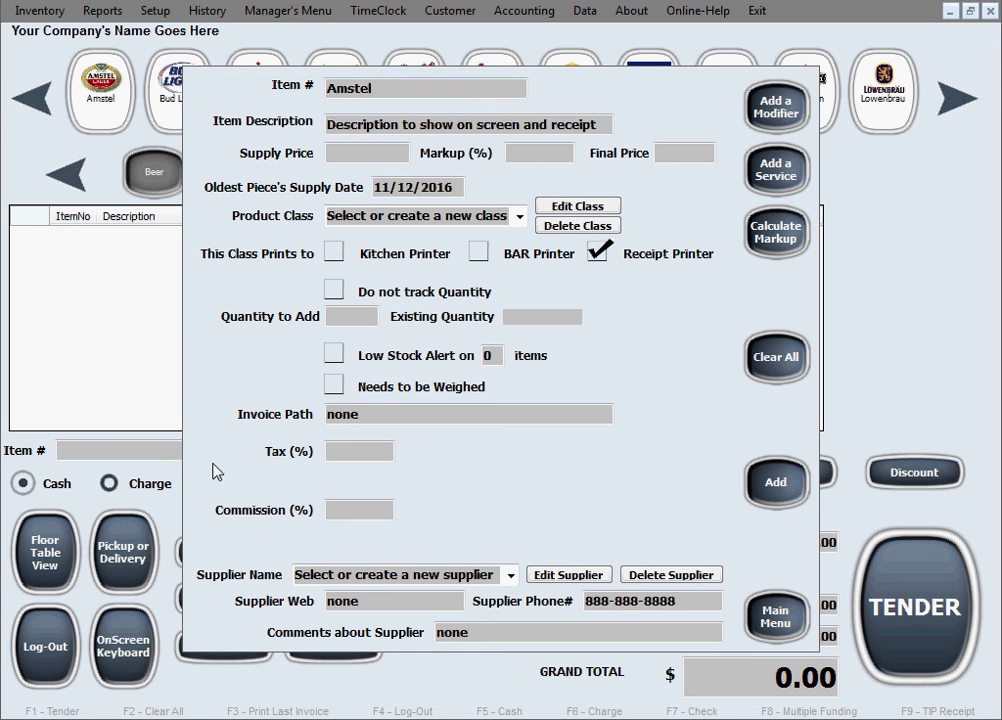
- Describe the Amstel item as Amstel Beer Bottle, with a supply price of 1 and a final price of 2
drag(328, 124, 629, 128)
text(Amstel Beer Bottle)
key(Tab)
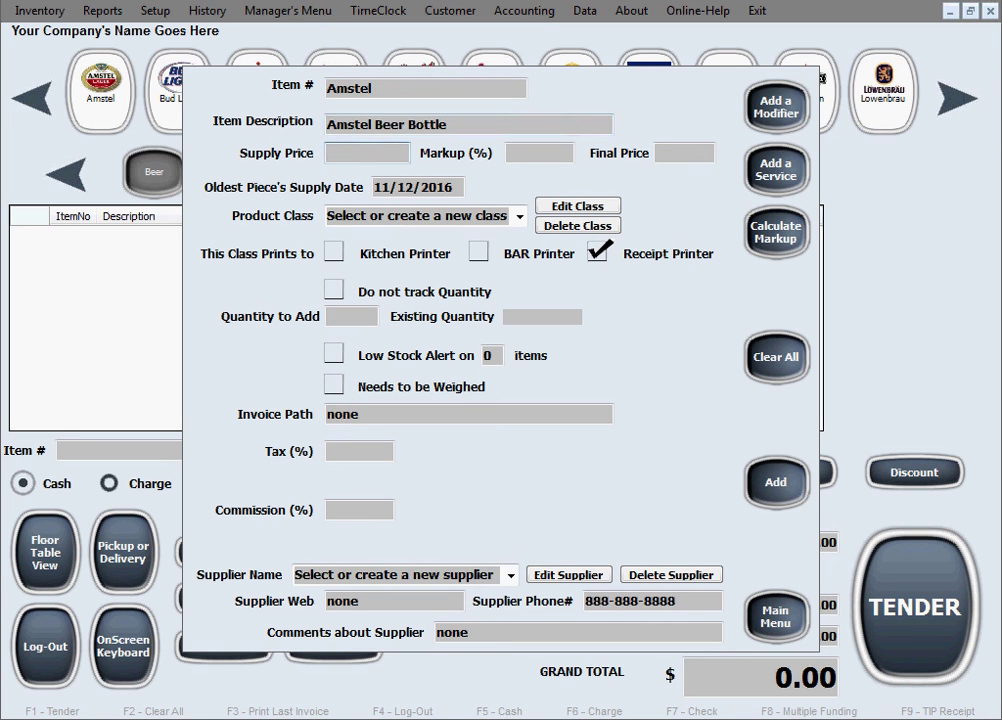
text(1)
click(667, 154)
text(2)
- Enter Alcohol as the item's product class and have it also print to the BAR Printer
click(470, 221)
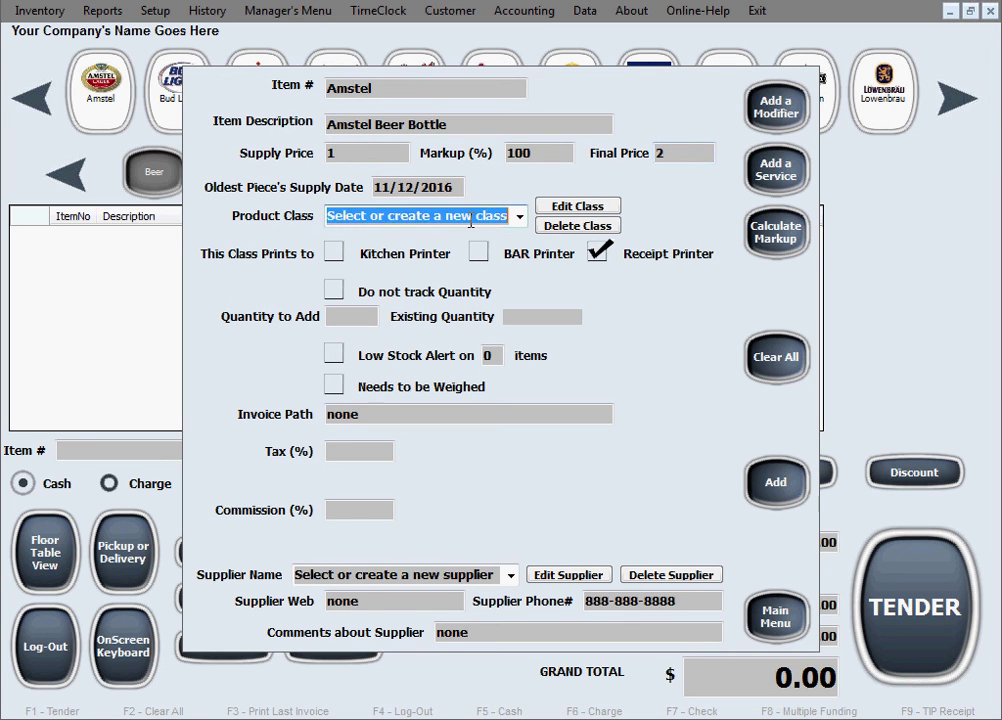
text(Alcohol)
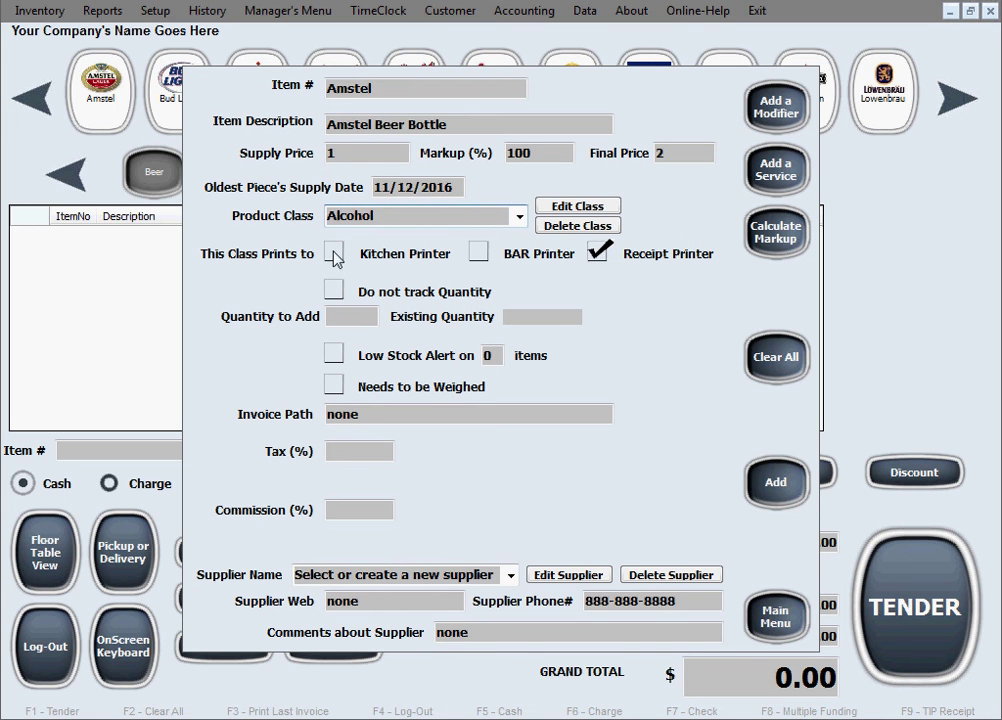
click(479, 254)
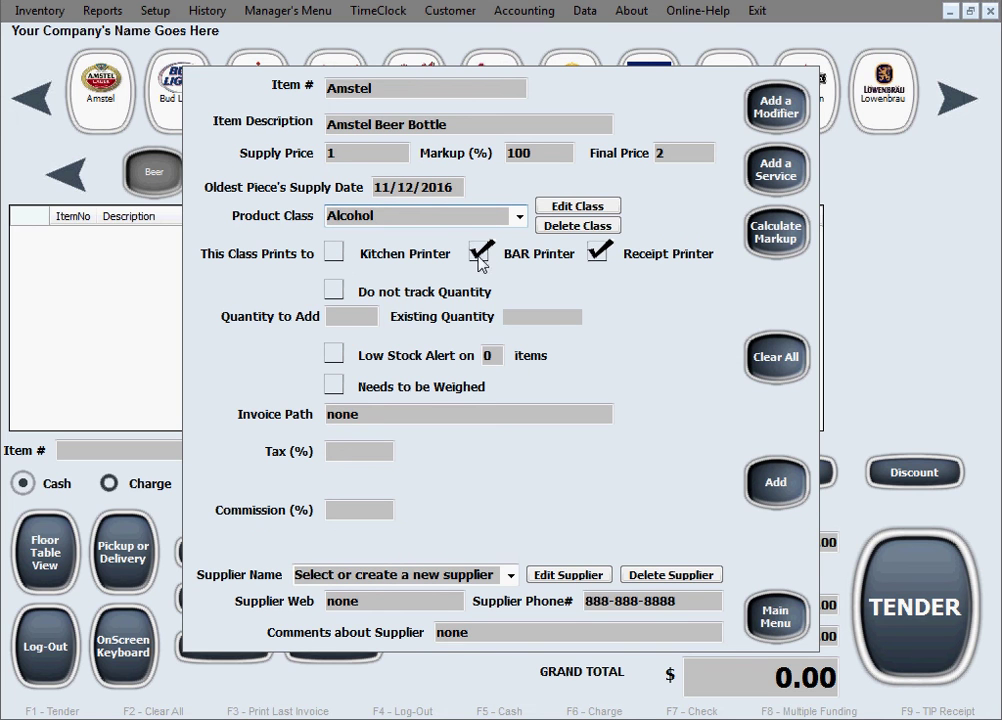
- Turn off quantity tracking for the Amstel item and set its tax to 9%
click(369, 319)
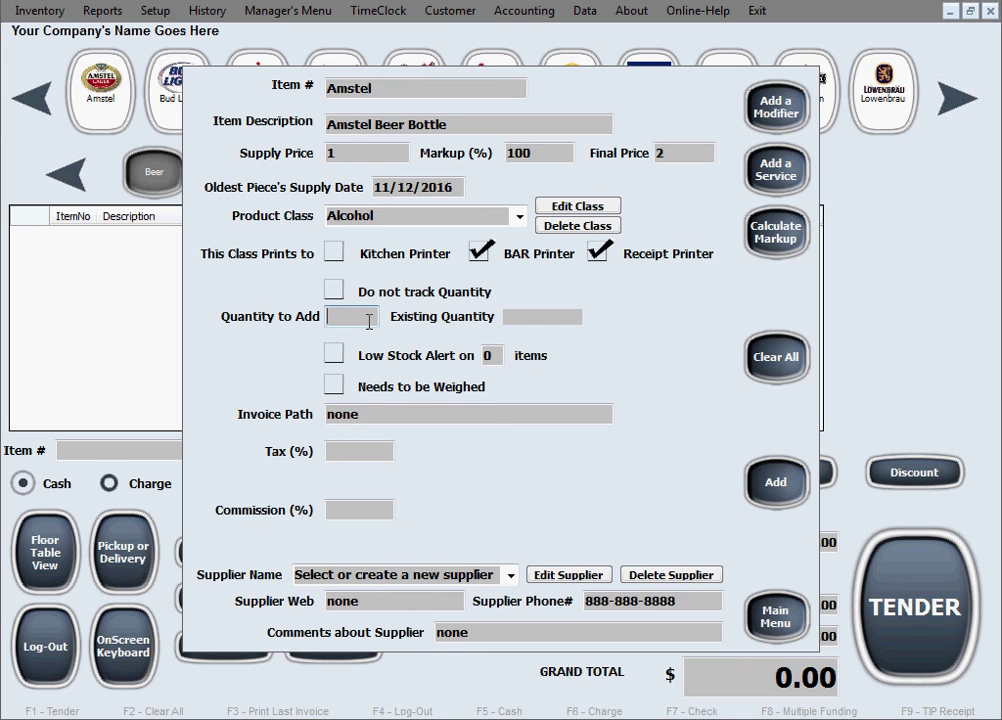
click(333, 291)
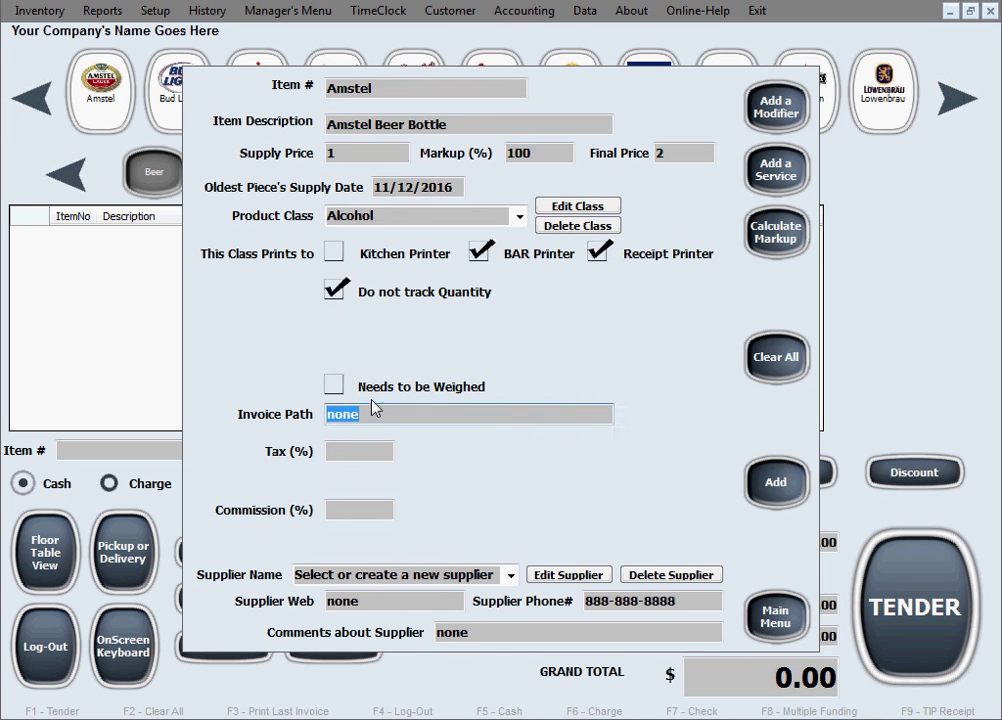
click(345, 452)
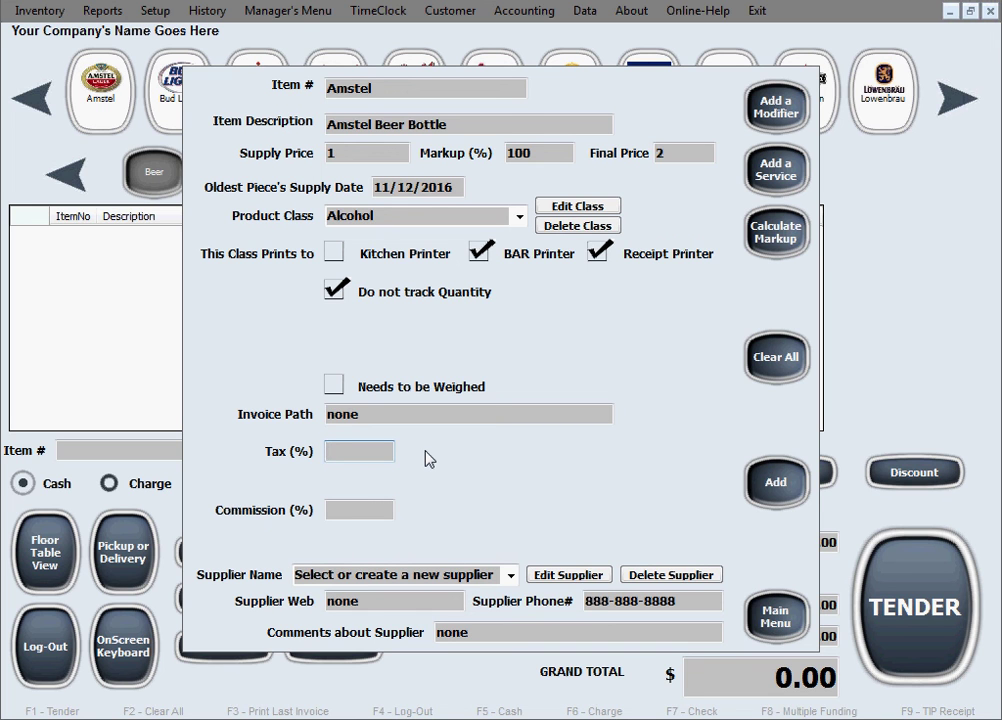
text(9)
- Choose USBS as the Amstel item's supplier and add the item to the database, confirming the addition
click(510, 576)
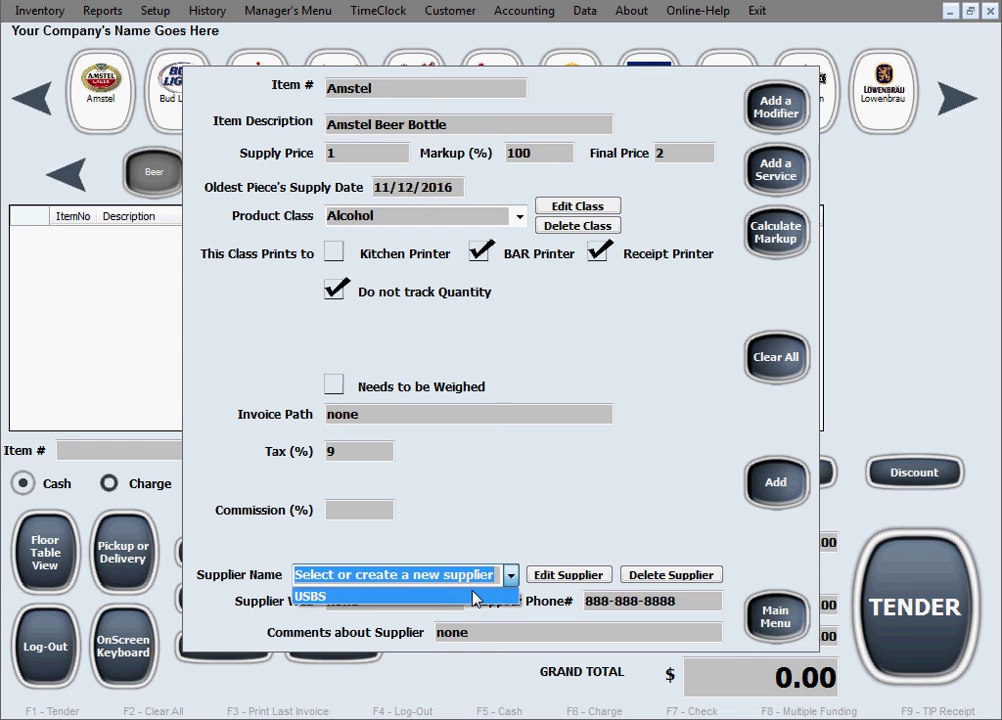
click(478, 599)
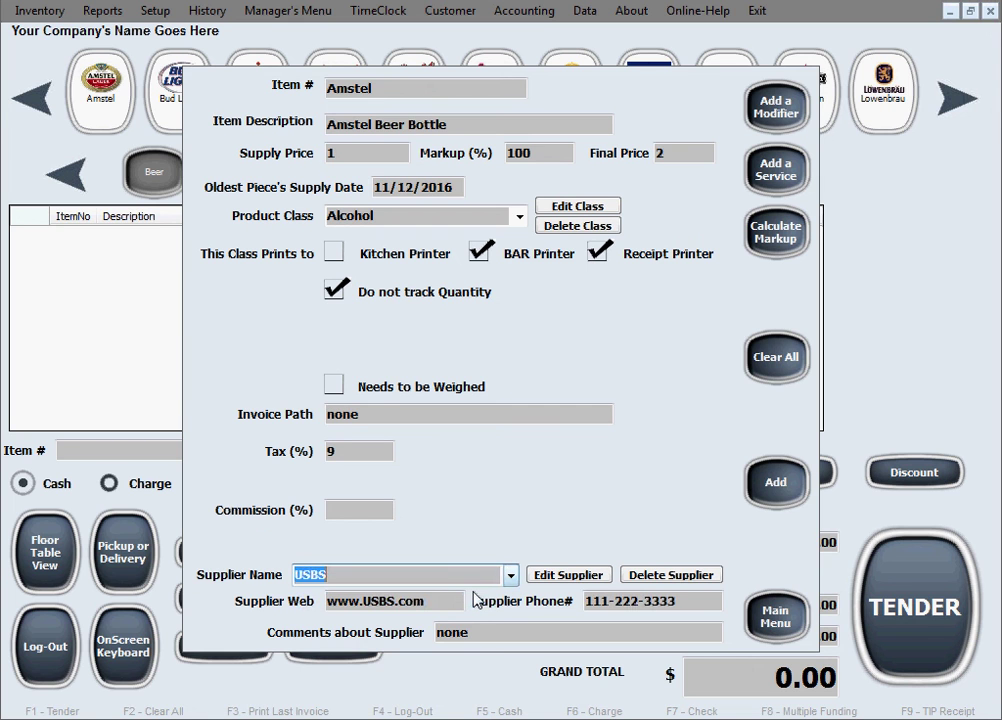
click(780, 505)
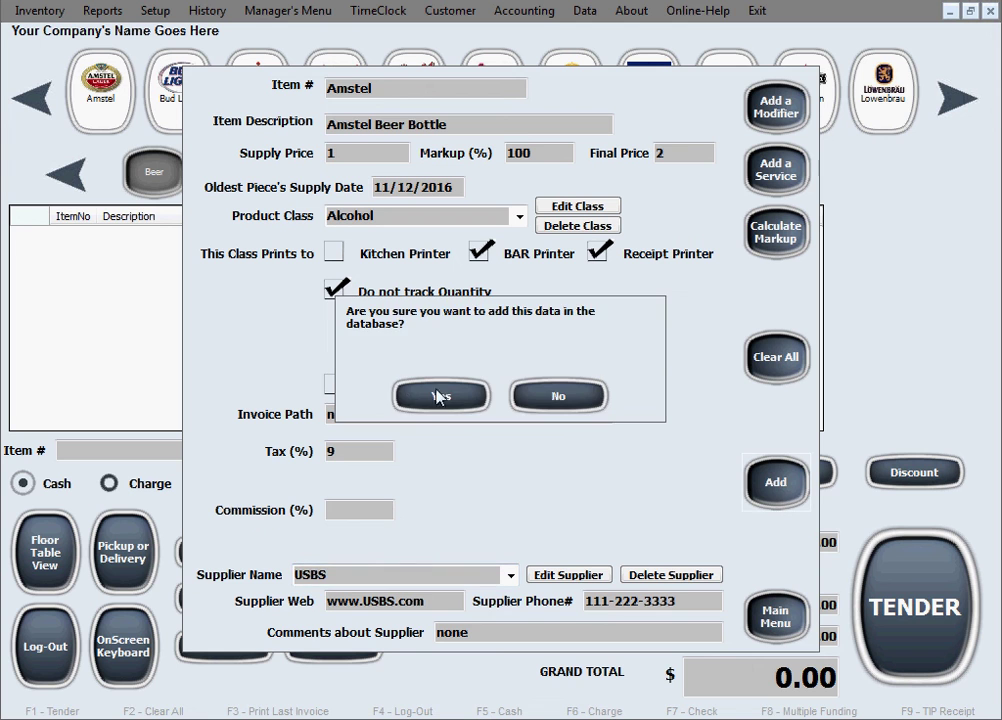
click(430, 398)
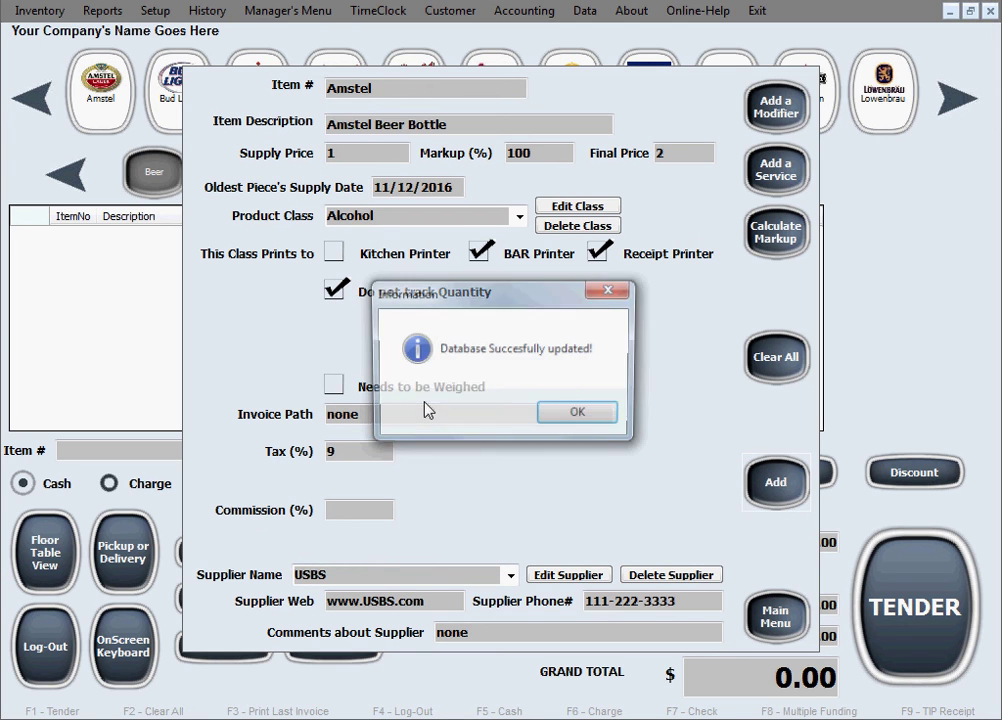
click(584, 414)
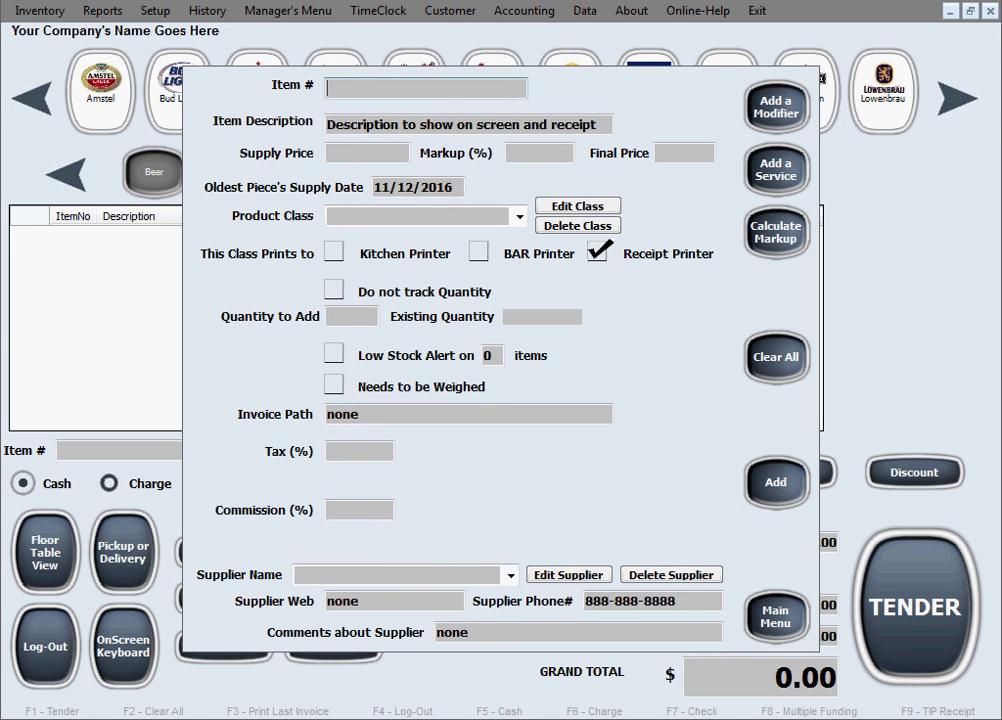